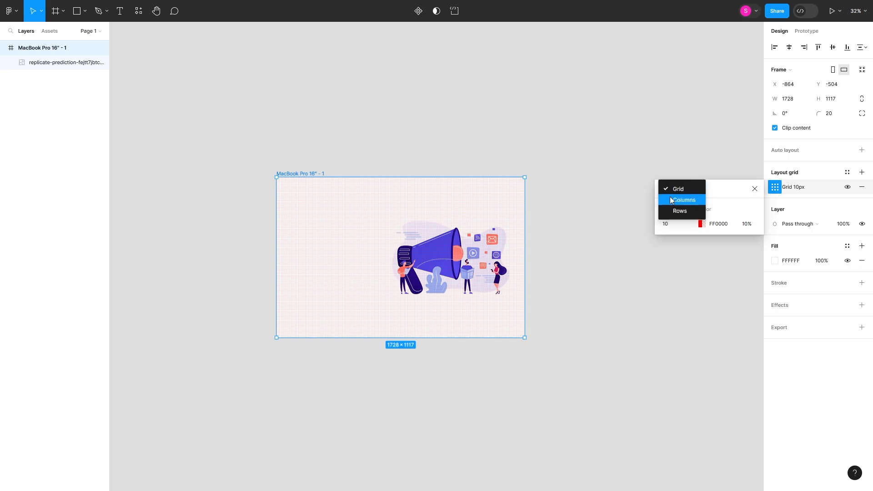
# Step: Set the frame's layout grid to columns and reposition the megaphone illustration in the frame
pyautogui.scroll(3, 525, 278)
pyautogui.moveTo(461, 280); pyautogui.dragTo(459, 280)
pyautogui.hscroll(-5, 426, 225)
pyautogui.scroll(1, 427, 224)
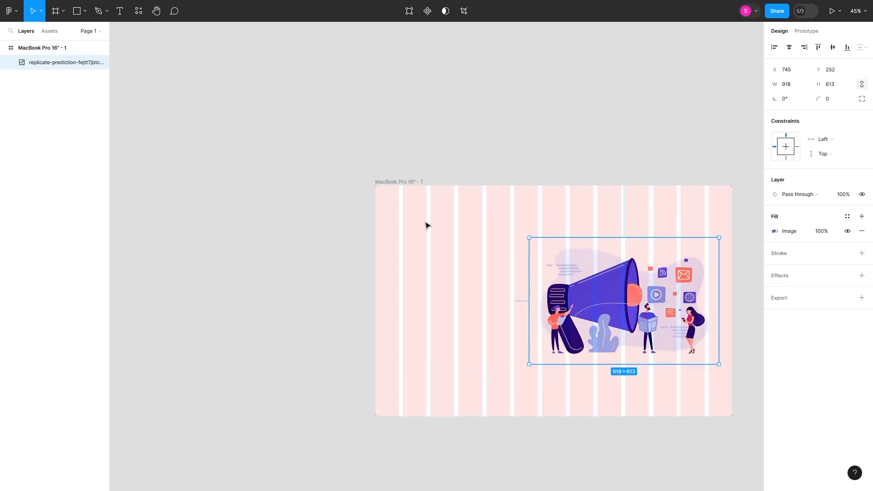
# Step: Add the logo text "Promosm" near the frame's upper-left corner with a font size of 24
pyautogui.press('t')
pyautogui.click(401, 196)
pyautogui.write('Prom')
pyautogui.write('2')
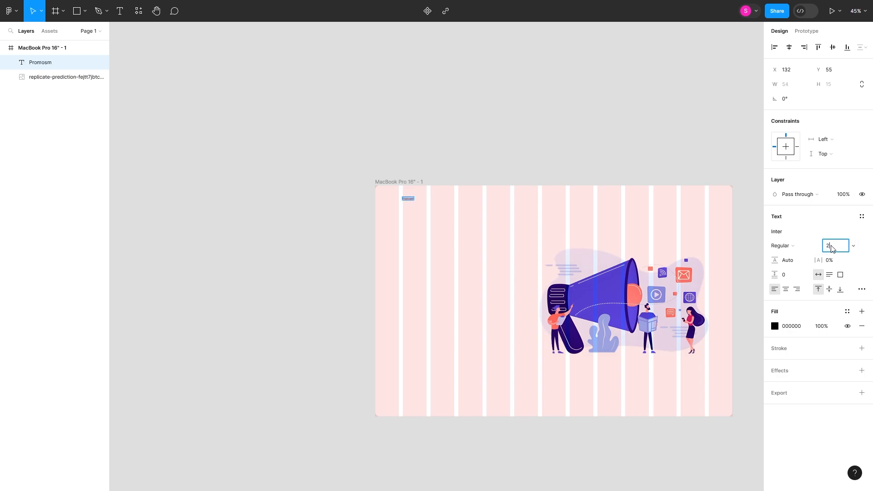
pyautogui.write('4')
pyautogui.press('Return')
# Step: Set the weight of the Promosm logo text to Extra Bold
pyautogui.click(790, 231)
pyautogui.click(783, 246)
pyautogui.click(825, 289)
pyautogui.click(419, 206)
pyautogui.scroll(5, 416, 202)
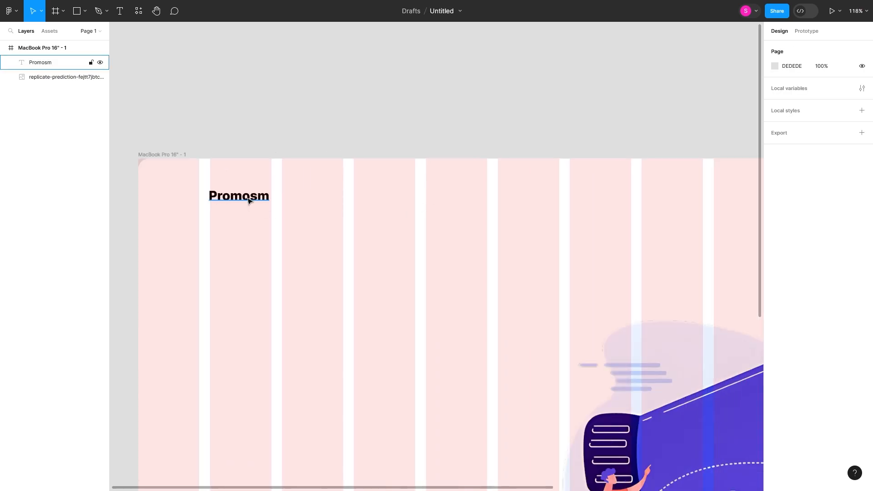
# Step: Add a "Home" navigation text to the header and duplicate it into an evenly spaced row of five items
pyautogui.click(249, 201)
pyautogui.scroll(-5, 320, 241)
pyautogui.press('t')
pyautogui.click(398, 220)
pyautogui.moveTo(411, 224); pyautogui.dragTo(441, 225)
pyautogui.hotkey('ctrl', 'd')
pyautogui.hotkey('ctrl', 'd')
pyautogui.hotkey('ctrl', 'd')
# Step: Rename the second, third and fourth navigation items "About", "Plans" and "Contact"
pyautogui.doubleClick(437, 222)
pyautogui.write('About')
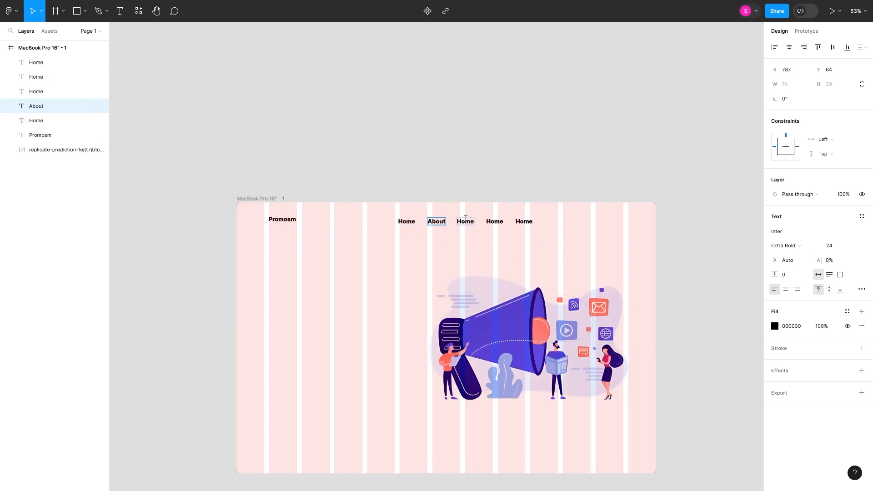
pyautogui.doubleClick(461, 219)
pyautogui.write('Plans')
pyautogui.doubleClick(493, 222)
pyautogui.write('Contact')
# Step: Delete the spare fifth navigation item and reposition the About item in the row
pyautogui.click(529, 222)
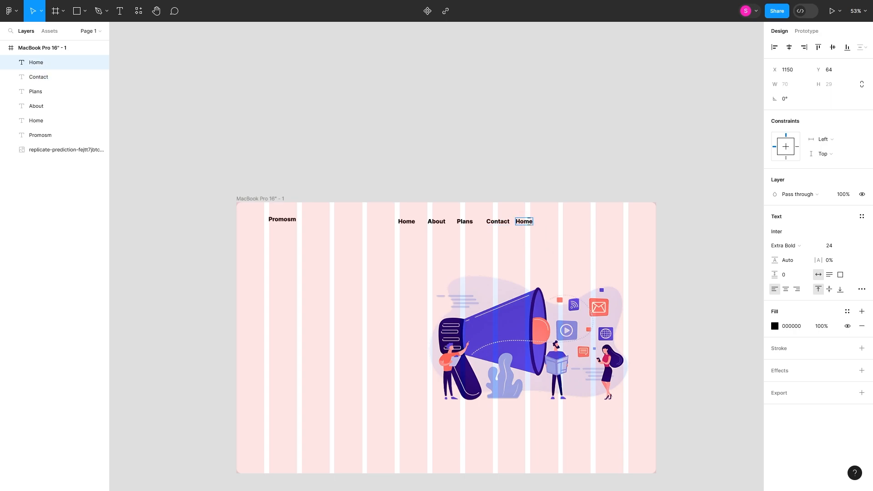
pyautogui.press('Delete')
pyautogui.moveTo(442, 222)
pyautogui.mouseDown()
pyautogui.moveTo(543, 224)
pyautogui.moveTo(451, 222)
pyautogui.mouseUp()
# Step: Distribute the four navigation items evenly and set their weight to Medium
pyautogui.moveTo(557, 241); pyautogui.dragTo(376, 212)
pyautogui.click(863, 49)
pyautogui.click(828, 85)
pyautogui.click(788, 268)
pyautogui.click(788, 250)
# Step: Line up the navigation items with the logo text, group them and center the group horizontally in the frame
pyautogui.moveTo(497, 223); pyautogui.dragTo(493, 221)
pyautogui.click(789, 47)
pyautogui.hotkey('ctrl', 'z')
pyautogui.rightClick(490, 218)
pyautogui.click(545, 306)
pyautogui.click(789, 48)
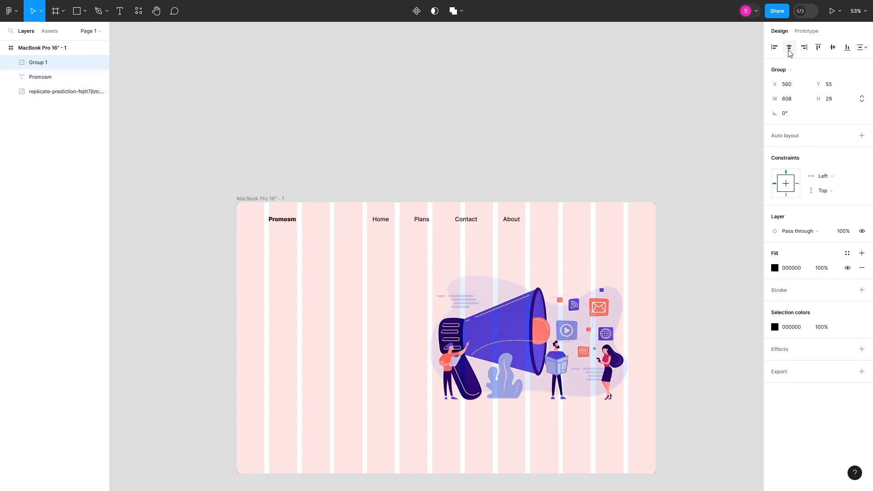
# Step: Ungroup the navigation items and add two text copies reading "Login" and "Register" at the header's right end
pyautogui.rightClick(415, 219)
pyautogui.click(449, 332)
pyautogui.click(496, 248)
pyautogui.keyDown('alt'); pyautogui.moveTo(517, 221); pyautogui.dragTo(596, 219); pyautogui.keyUp('alt')
pyautogui.doubleClick(576, 222)
pyautogui.write('Login')
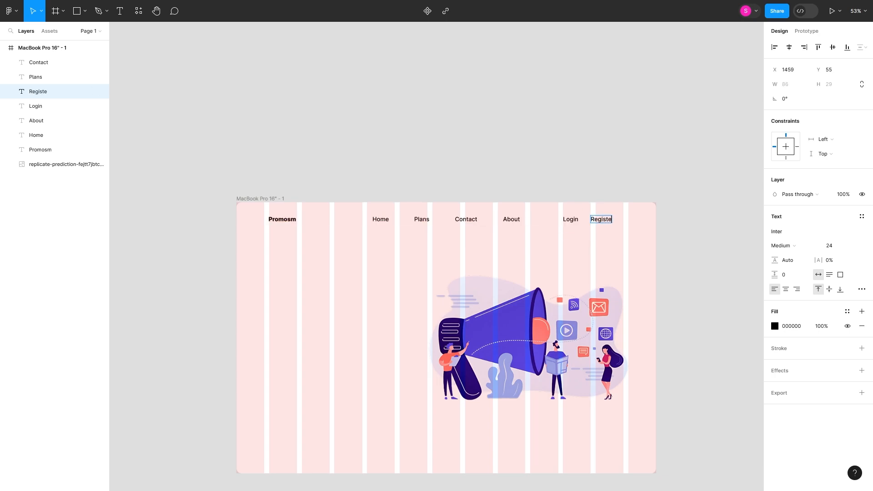
pyautogui.write('er')
pyautogui.press('Escape')
# Step: Draw a button rectangle about 158 × 82 around the Register text and place it behind the text
pyautogui.scroll(5, 597, 225)
pyautogui.keyDown('shift'); pyautogui.click(528, 210); pyautogui.keyUp('shift')
pyautogui.moveTo(655, 263); pyautogui.dragTo(153, 118)
pyautogui.click(521, 244)
pyautogui.hscroll(4, 521, 244)
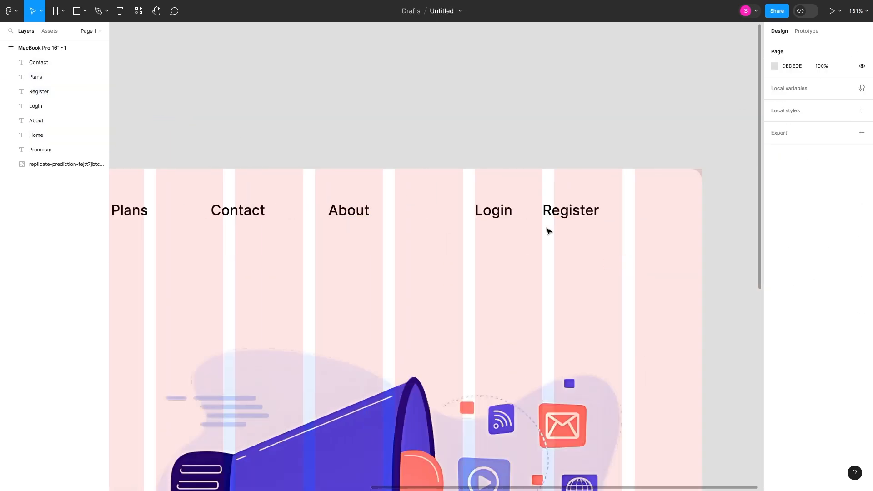
pyautogui.press('r')
pyautogui.moveTo(530, 189)
pyautogui.mouseDown()
pyautogui.moveTo(626, 241)
pyautogui.moveTo(606, 223)
pyautogui.mouseUp()
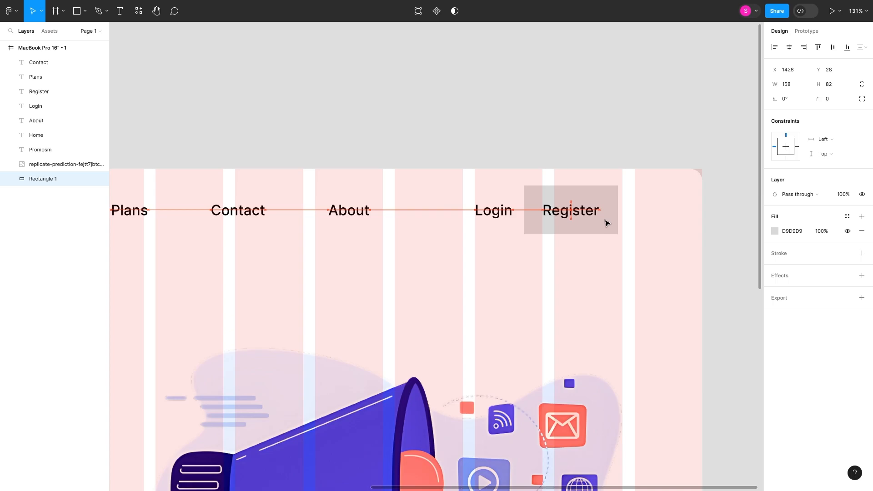
# Step: Round the Register button's corners to 9 and fill it with the blue 4145E7 sampled from the illustration
pyautogui.moveTo(819, 99); pyautogui.dragTo(25, 100)
pyautogui.click(775, 231)
pyautogui.click(669, 384)
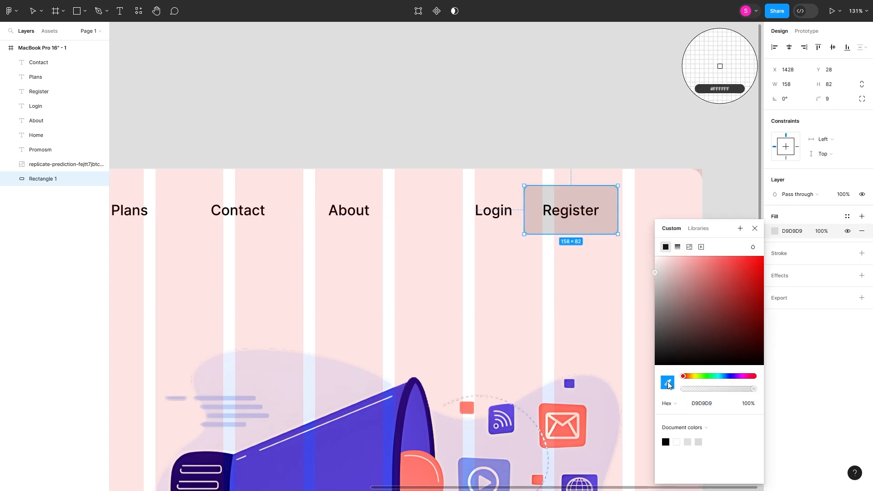
pyautogui.click(501, 419)
# Step: Change the Register text's fill to white (FFFFFF)
pyautogui.click(584, 218)
pyautogui.click(774, 325)
pyautogui.moveTo(717, 311); pyautogui.dragTo(653, 254)
pyautogui.click(678, 142)
pyautogui.scroll(-5, 590, 259)
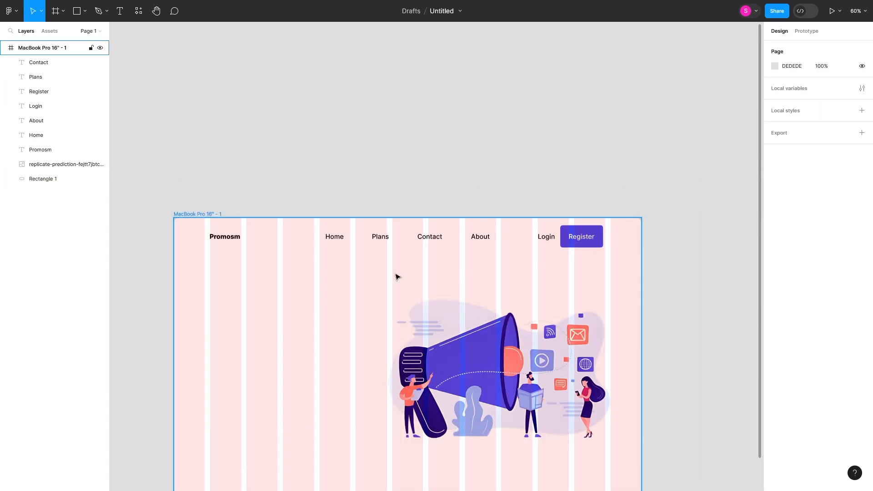
# Step: Group the navigation items with the Register button, shift the group to X 587 and move the Promosm logo to X 114
pyautogui.moveTo(629, 281); pyautogui.dragTo(323, 194)
pyautogui.rightClick(576, 235)
pyautogui.click(591, 324)
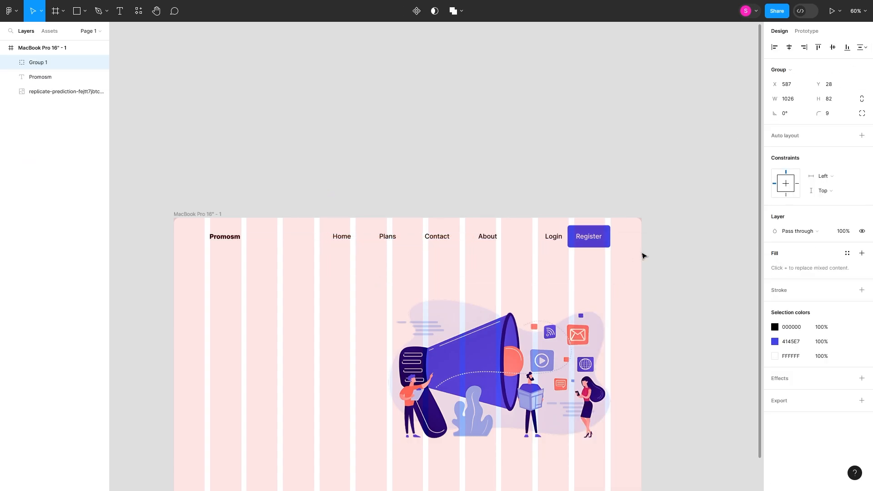
pyautogui.click(224, 237)
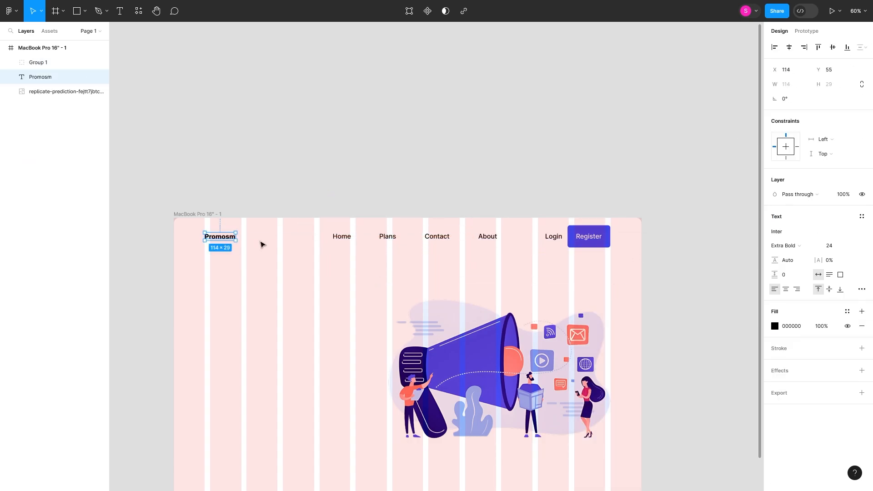
pyautogui.click(232, 267)
# Step: Ungroup the header and set the fill opacity of Home, Plans, Contact and About to 75%
pyautogui.scroll(-5, 231, 267)
pyautogui.click(337, 119)
pyautogui.rightClick(419, 128)
pyautogui.click(437, 228)
pyautogui.write('89')
pyautogui.press('Return')
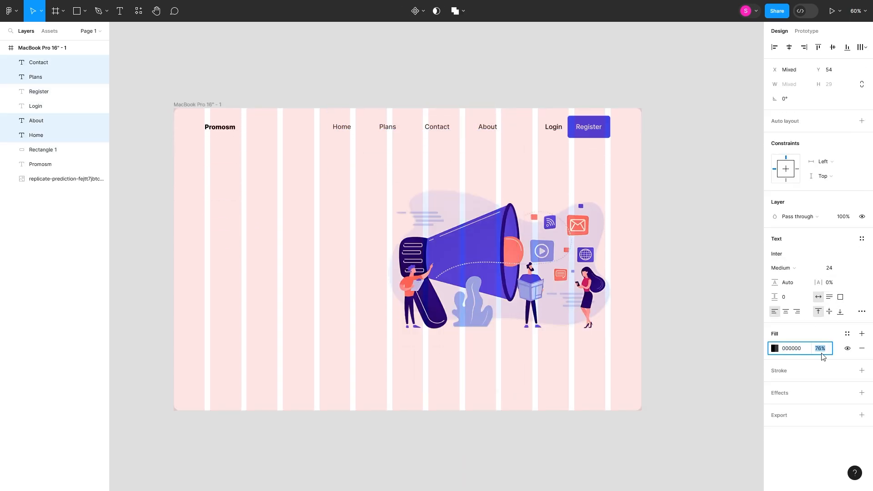
pyautogui.press('Escape')
pyautogui.click(267, 213)
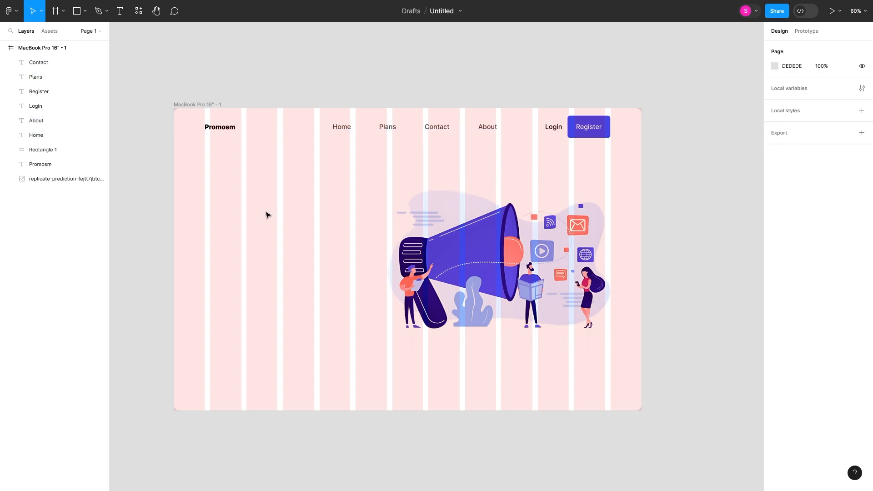
# Step: Copy the Home text as a headline reading "Promote Your Business In Social Media Pletform", in Semi Bold at size 50
pyautogui.moveTo(341, 131); pyautogui.dragTo(214, 221)
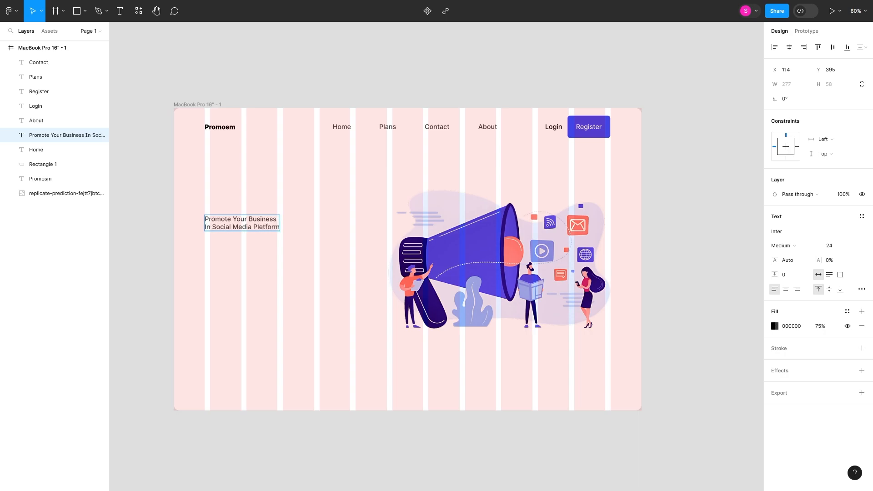
pyautogui.press('Return')
pyautogui.click(783, 245)
pyautogui.click(793, 279)
pyautogui.click(831, 245)
pyautogui.write('50')
pyautogui.press('Return')
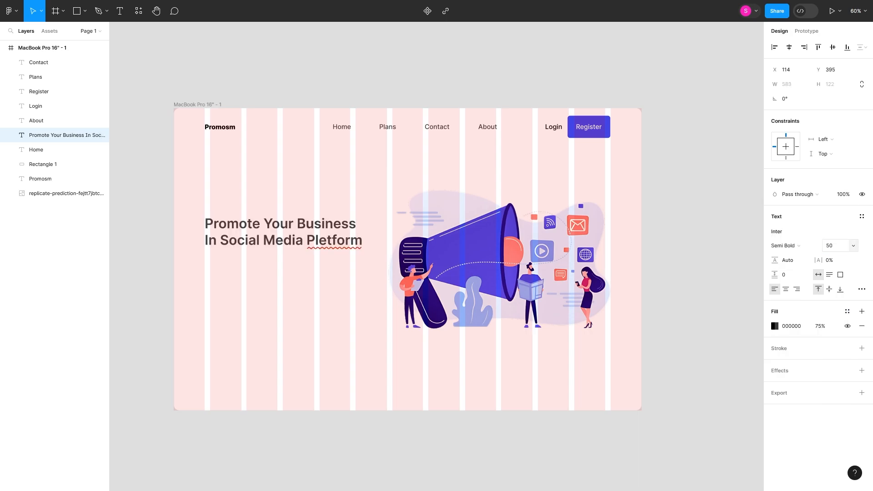
# Step: Try another weight and several alternative font families on the headline
pyautogui.click(783, 245)
pyautogui.click(798, 269)
pyautogui.click(778, 231)
pyautogui.scroll(20, 708, 315)
pyautogui.click(708, 314)
pyautogui.click(780, 231)
pyautogui.scroll(15, 713, 331)
pyautogui.click(714, 301)
pyautogui.click(767, 233)
pyautogui.scroll(20, 716, 314)
pyautogui.scroll(20, 704, 313)
pyautogui.scroll(9, 704, 314)
pyautogui.click(715, 314)
pyautogui.click(774, 232)
pyautogui.click(681, 376)
pyautogui.click(774, 232)
pyautogui.scroll(-6, 679, 307)
pyautogui.click(709, 362)
# Step: Set the headline's font to Cabin with the Bold weight
pyautogui.click(774, 232)
pyautogui.scroll(-10, 722, 391)
pyautogui.scroll(-20, 724, 398)
pyautogui.scroll(-15, 724, 395)
pyautogui.click(725, 287)
pyautogui.click(780, 246)
pyautogui.click(791, 279)
# Step: Set the headline's font size to 61
pyautogui.click(834, 248)
pyautogui.write('70')
pyautogui.press('Return')
pyautogui.click(841, 250)
pyautogui.press('Down')
pyautogui.press('Down')
pyautogui.press('Down')
pyautogui.press('Down')
pyautogui.press('Down')
pyautogui.press('Down')
pyautogui.press('Down')
pyautogui.press('Down')
pyautogui.press('Down')
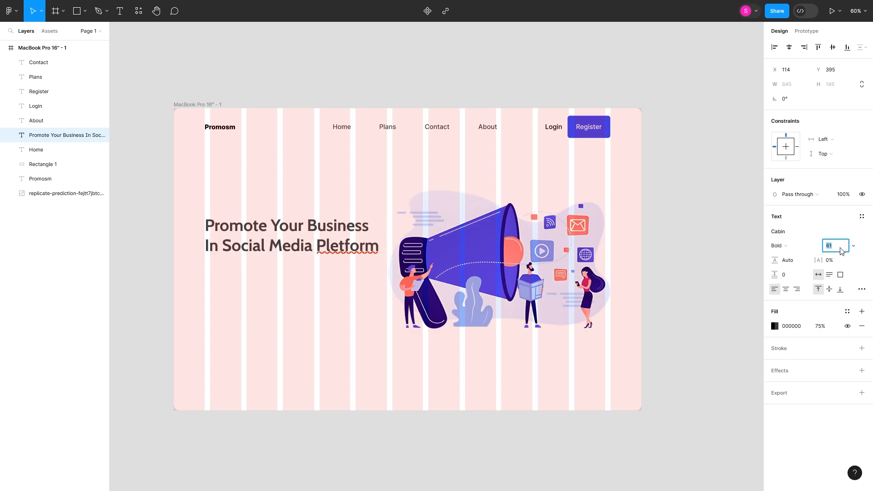
# Step: Move the headline to X 110, Y 371
pyautogui.click(317, 307)
pyautogui.press('Up')
pyautogui.press('Up')
pyautogui.hotkey('shift', 'Up')
pyautogui.hotkey('shift', 'Up')
pyautogui.hotkey('shift', 'Up')
pyautogui.hotkey('shift', 'Up')
pyautogui.hotkey('shift', 'Up')
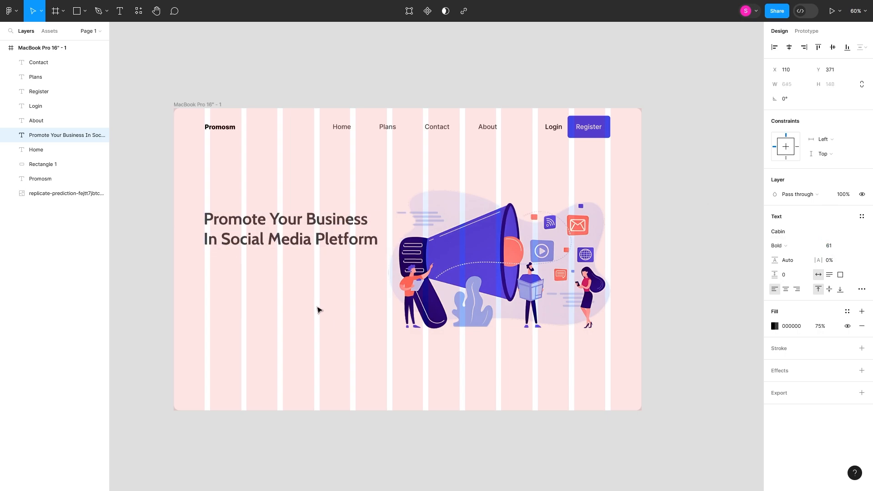
# Step: Switch to Firefox, search the web for "lorem ipsum" and open the loremipsum.io site
pyautogui.hotkey('alt', 'Tab')
pyautogui.click(121, 11)
pyautogui.click(517, 480)
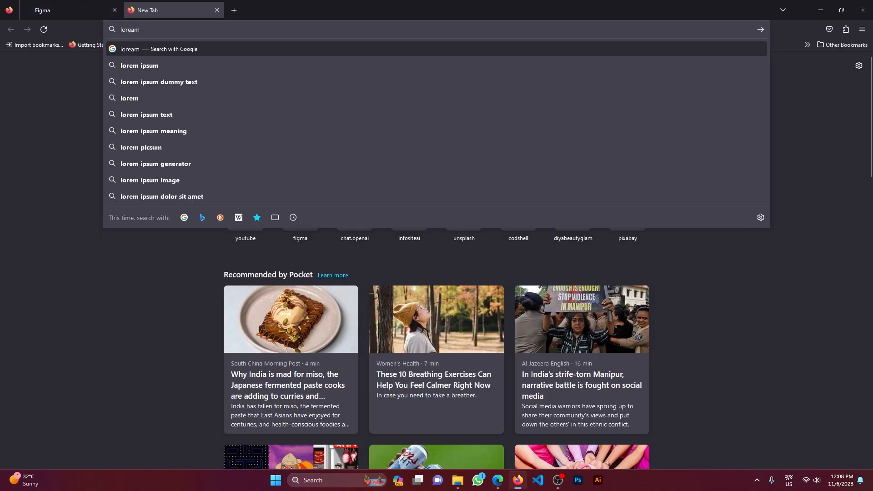
pyautogui.press('Return')
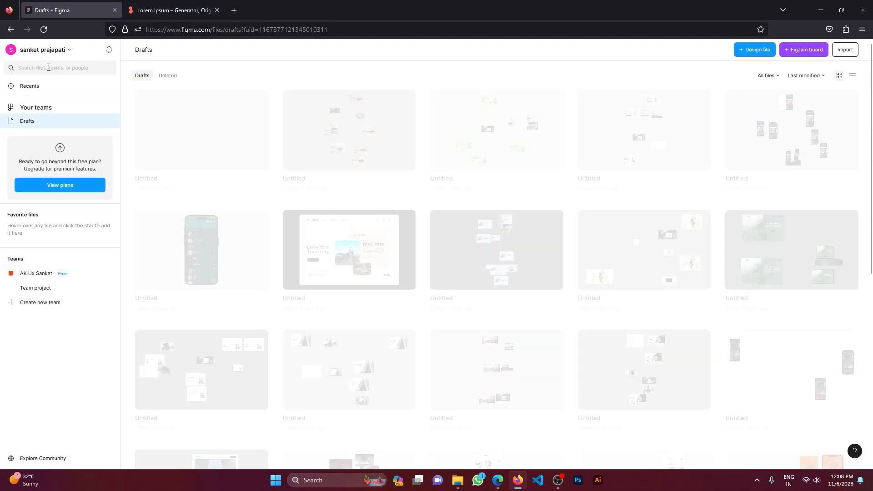
pyautogui.click(193, 14)
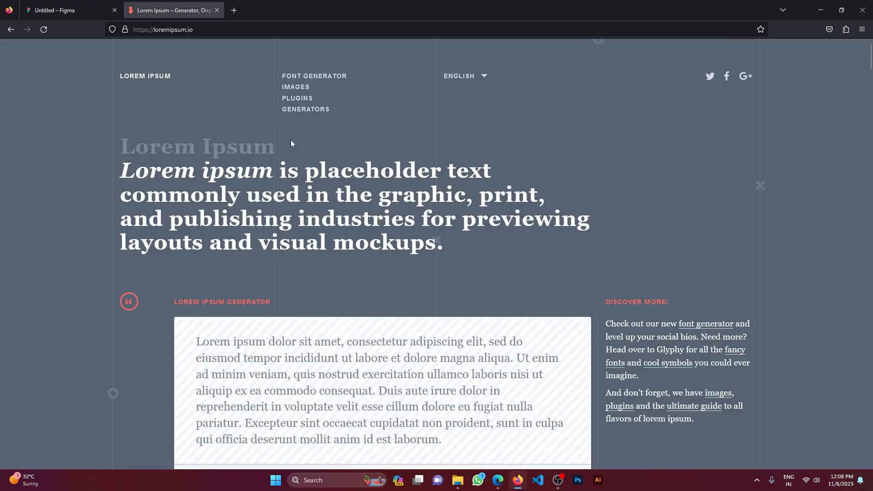
# Step: Open the site's Lorem Ipsum generator and copy a paragraph of placeholder text
pyautogui.scroll(-4, 290, 144)
pyautogui.click(353, 176)
pyautogui.scroll(3, 353, 177)
pyautogui.scroll(-2, 353, 227)
pyautogui.scroll(1, 353, 272)
# Step: Place a copy of the Home text below the headline, replace it with the copied lorem ipsum and set its width to 640
pyautogui.moveTo(333, 342); pyautogui.dragTo(197, 313)
pyautogui.hotkey('ctrl', 'c')
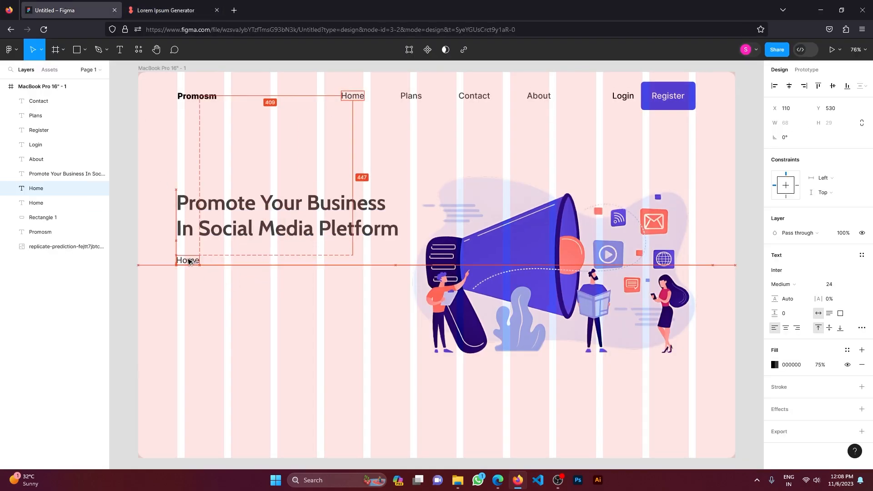
pyautogui.doubleClick(187, 249)
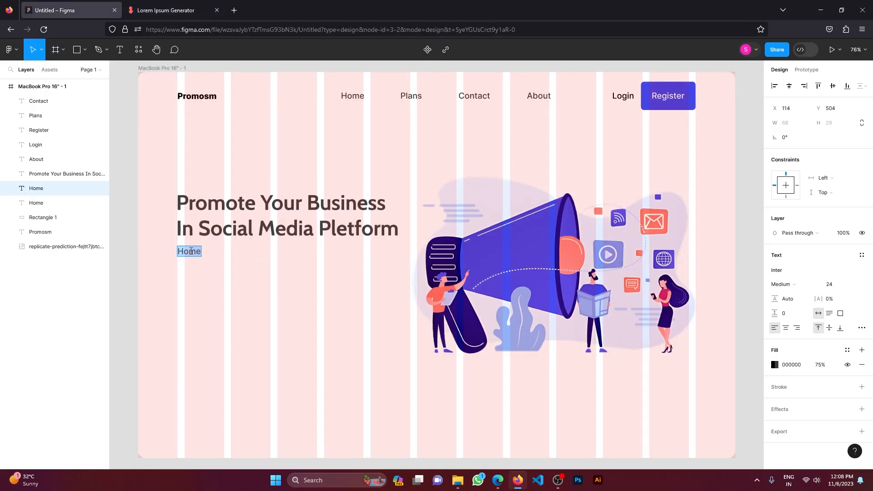
pyautogui.hotkey('ctrl', 'v')
pyautogui.scroll(-4, 327, 232)
pyautogui.scroll(2, 594, 225)
pyautogui.moveTo(595, 223); pyautogui.dragTo(255, 225)
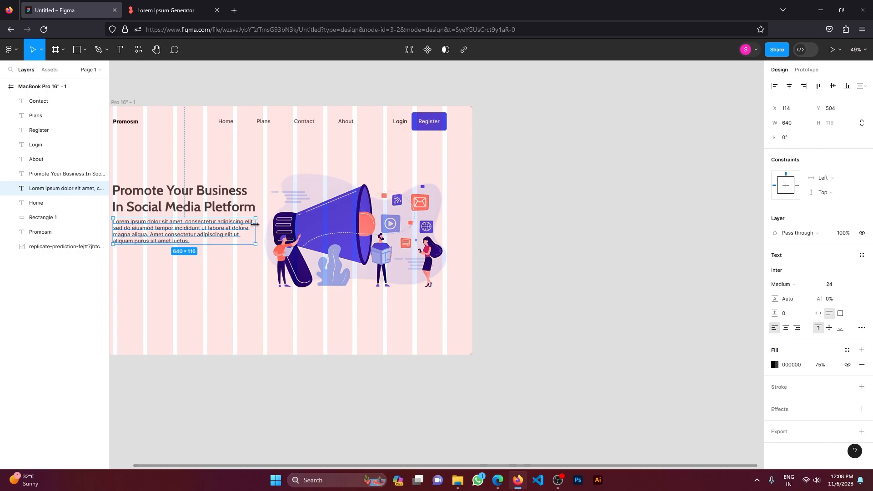
# Step: Place another copy of the Home text below the paragraph and change it to "Get Started"
pyautogui.click(236, 282)
pyautogui.hscroll(-4, 309, 234)
pyautogui.moveTo(386, 123); pyautogui.dragTo(280, 261)
pyautogui.doubleClick(279, 260)
pyautogui.write('Get Started')
pyautogui.press('Escape')
# Step: Duplicate the Register button's rectangle behind the Get Started text
pyautogui.moveTo(604, 126); pyautogui.dragTo(299, 270)
pyautogui.hotkey('ctrl', 'z')
pyautogui.hotkey('ctrl', 'shift', 'z')
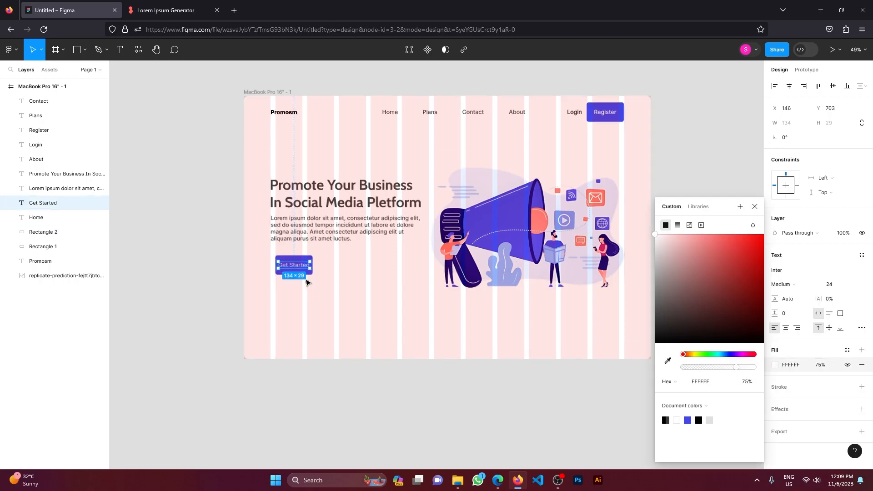
# Step: Make the Get Started text white and resize the rectangle behind it to 198 × 102 at X 114
pyautogui.scroll(5, 307, 283)
pyautogui.moveTo(736, 367); pyautogui.dragTo(744, 369)
pyautogui.click(283, 267)
pyautogui.moveTo(247, 249); pyautogui.dragTo(238, 249)
# Step: Recolour the Get Started button's rectangle with the dark navy sampled from the megaphone illustration
pyautogui.click(782, 270)
pyautogui.click(774, 270)
pyautogui.click(667, 360)
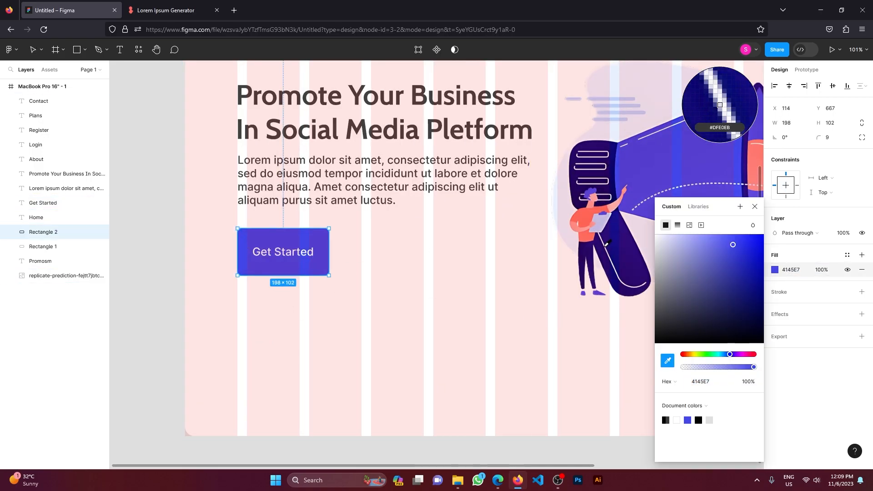
pyautogui.click(612, 249)
pyautogui.click(755, 207)
# Step: Set the Get Started text's font weight to Semi Bold
pyautogui.click(289, 251)
pyautogui.click(797, 284)
pyautogui.click(798, 296)
pyautogui.click(287, 356)
pyautogui.scroll(-4, 288, 356)
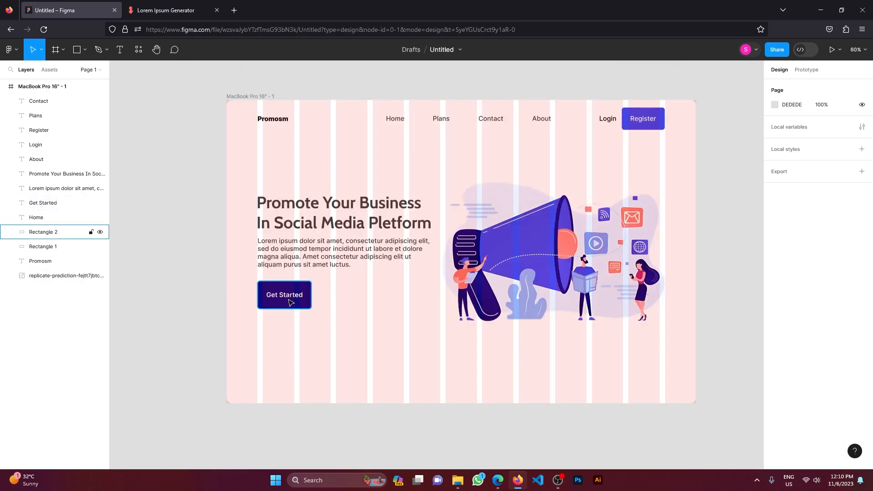
# Step: Move the Home, Plans and Contact links closer to About in the header
pyautogui.moveTo(546, 138); pyautogui.dragTo(382, 120)
pyautogui.moveTo(401, 123); pyautogui.dragTo(405, 124)
pyautogui.click(490, 122)
pyautogui.moveTo(490, 123); pyautogui.dragTo(502, 123)
pyautogui.moveTo(442, 123); pyautogui.dragTo(464, 123)
pyautogui.moveTo(394, 122); pyautogui.dragTo(427, 121)
# Step: Distribute the four header links with equal horizontal spacing
pyautogui.moveTo(549, 140); pyautogui.dragTo(395, 111)
pyautogui.click(864, 87)
pyautogui.click(791, 127)
pyautogui.moveTo(677, 145); pyautogui.dragTo(416, 97)
pyautogui.click(729, 255)
# Step: Import the search icon image and place it before the Home link at 30 × 30
pyautogui.click(558, 480)
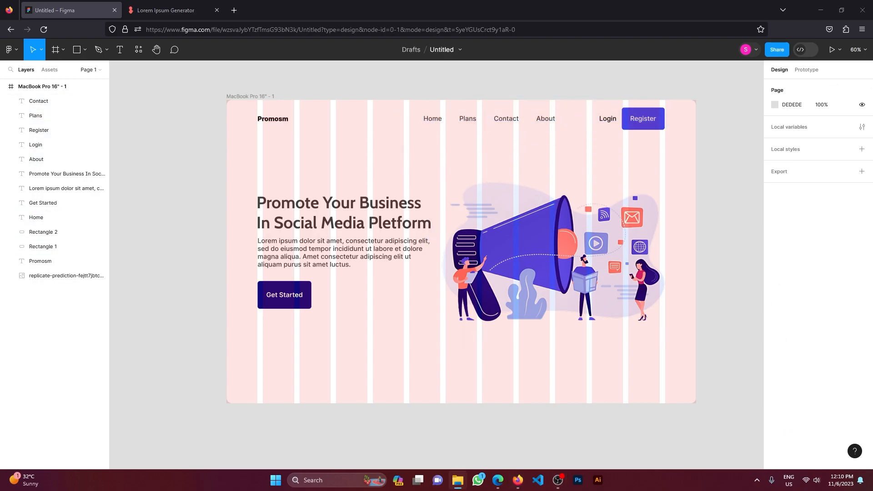
pyautogui.moveTo(517, 480); pyautogui.dragTo(386, 145)
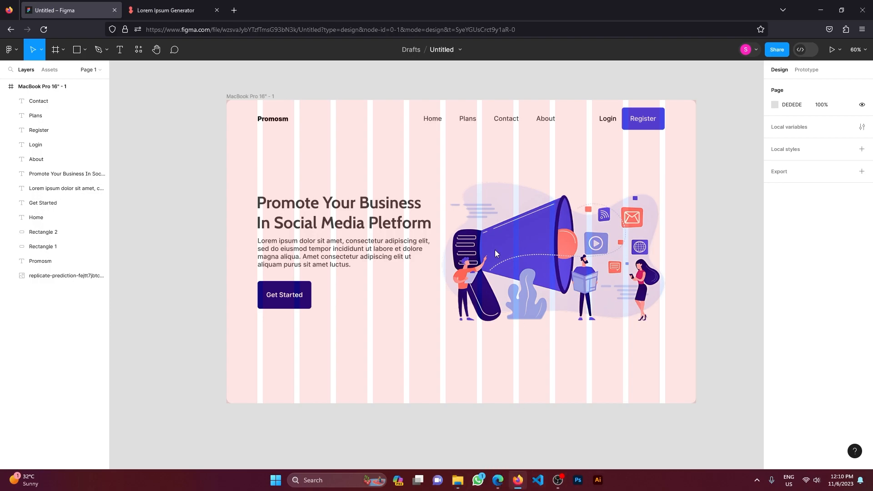
pyautogui.moveTo(421, 180); pyautogui.dragTo(355, 119)
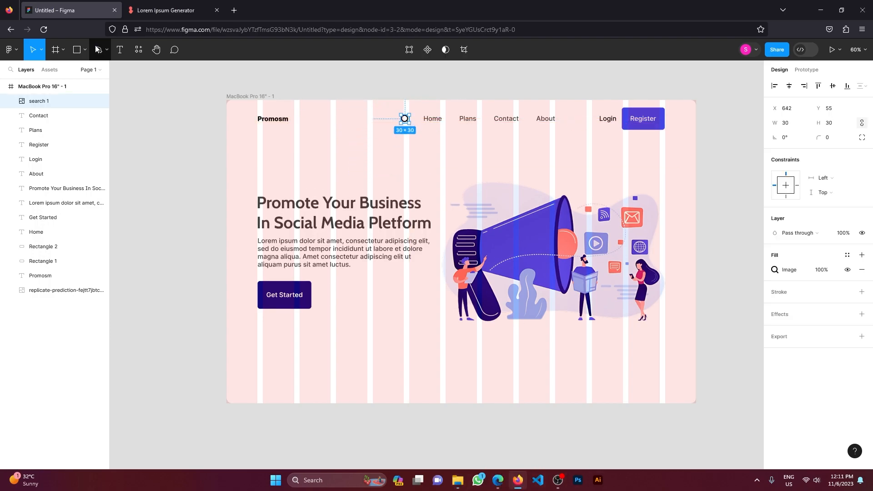
# Step: Draw a rectangle about 189 × 50 around the search icon and send it to the back
pyautogui.press('r')
pyautogui.scroll(5, 384, 94)
pyautogui.moveTo(316, 154)
pyautogui.mouseDown()
pyautogui.moveTo(491, 200)
pyautogui.moveTo(454, 176)
pyautogui.mouseUp()
pyautogui.hotkey('ctrl', 'shift', '[')
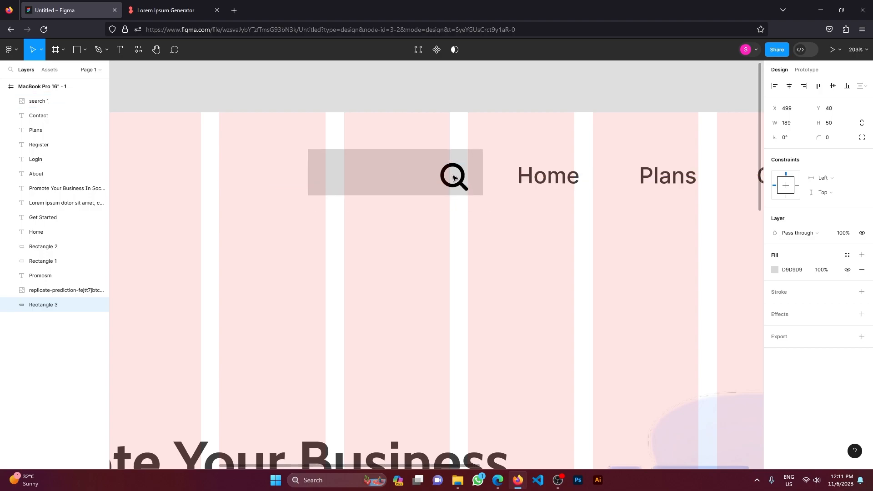
# Step: Distribute the search rectangle and the Home, Plans, Contact and About links with equal horizontal spacing
pyautogui.scroll(-2, 452, 176)
pyautogui.keyDown('shift'); pyautogui.click(512, 177); pyautogui.keyUp('shift')
pyautogui.keyDown('shift'); pyautogui.click(570, 176); pyautogui.keyUp('shift')
pyautogui.keyDown('shift'); pyautogui.click(641, 176); pyautogui.keyUp('shift')
pyautogui.keyDown('shift'); pyautogui.click(713, 176); pyautogui.keyUp('shift')
pyautogui.click(861, 87)
pyautogui.click(800, 127)
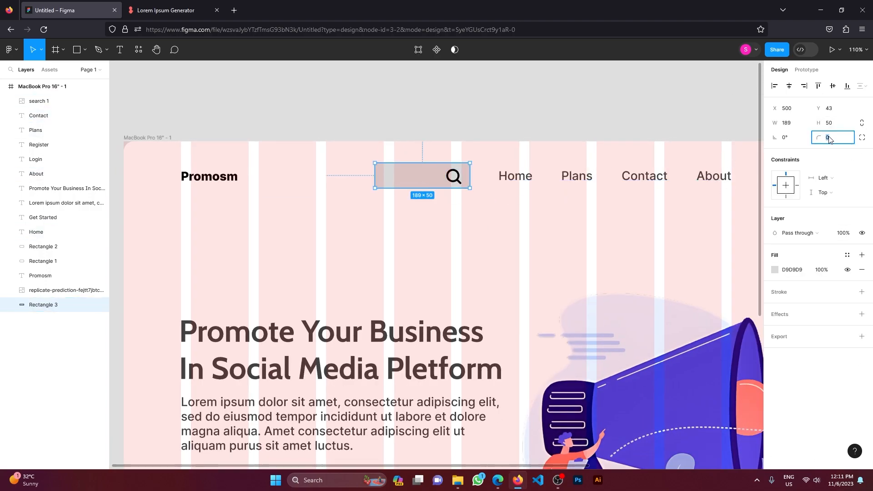
# Step: Round the ends of the search rectangle fully and shift the search icon to X 631, Y 54
pyautogui.moveTo(458, 180); pyautogui.dragTo(453, 180)
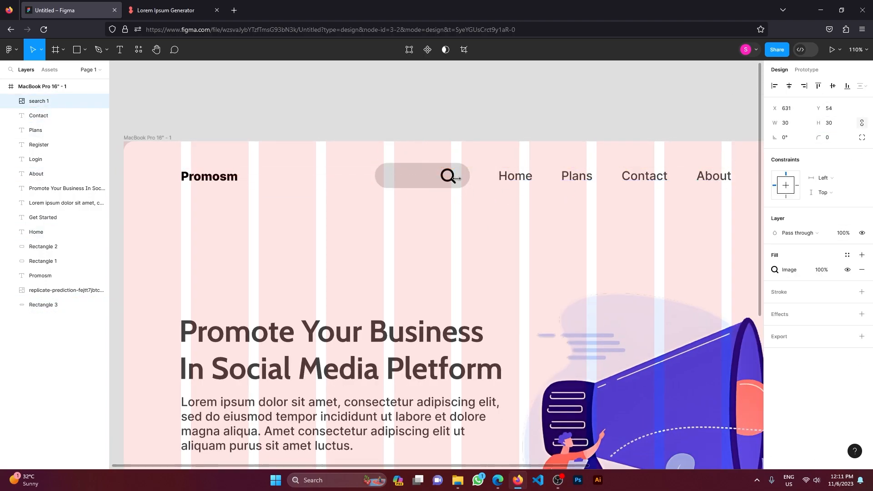
pyautogui.click(412, 176)
# Step: Add the text "Search" inside the search box beside the icon and colour it grey
pyautogui.click(120, 49)
pyautogui.click(396, 180)
pyautogui.write('Se')
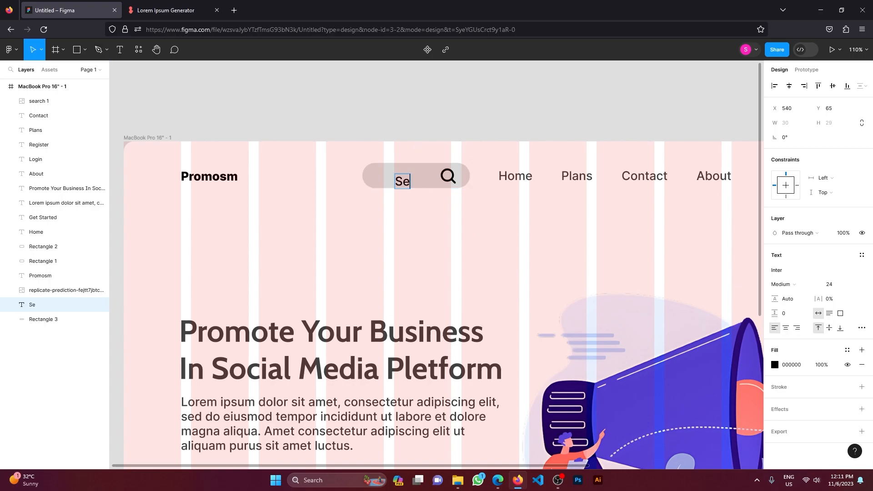
pyautogui.click(431, 221)
pyautogui.moveTo(420, 182); pyautogui.dragTo(448, 177)
pyautogui.click(409, 176)
pyautogui.click(777, 364)
pyautogui.moveTo(657, 287); pyautogui.dragTo(640, 292)
# Step: Change the search box's fill colour to white
pyautogui.click(460, 182)
pyautogui.click(775, 269)
pyautogui.moveTo(657, 251); pyautogui.dragTo(645, 242)
pyautogui.click(699, 420)
pyautogui.click(677, 420)
# Step: Add a drop shadow to the search box with a Y offset of 0 and a larger blur
pyautogui.click(861, 314)
pyautogui.click(775, 329)
pyautogui.click(681, 365)
pyautogui.write('0')
pyautogui.press('Return')
pyautogui.moveTo(711, 352)
pyautogui.mouseDown()
pyautogui.moveTo(813, 355)
pyautogui.moveTo(723, 356)
pyautogui.mouseUp()
pyautogui.click(715, 364)
pyautogui.click(448, 225)
pyautogui.scroll(-5, 448, 225)
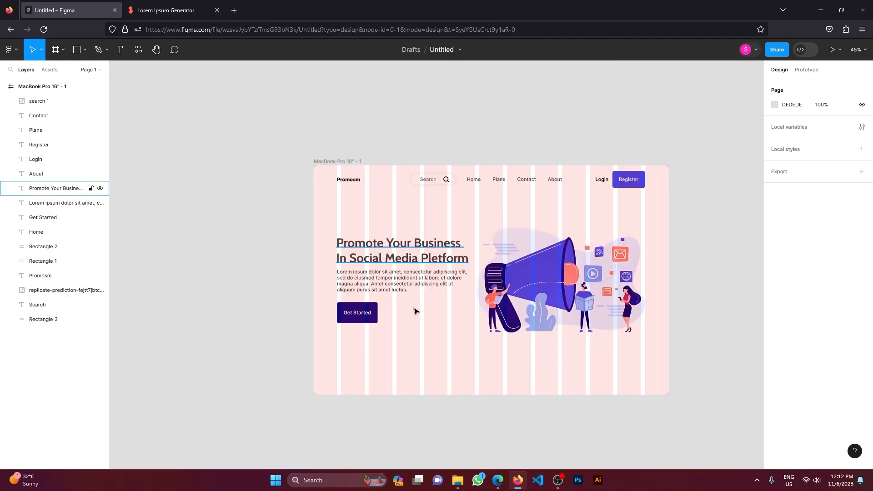
# Step: Place a copy of the Get Started text beside its button and colour the copy black (000000)
pyautogui.scroll(2, 369, 317)
pyautogui.moveTo(369, 316); pyautogui.dragTo(427, 315)
pyautogui.click(774, 364)
pyautogui.moveTo(708, 317); pyautogui.dragTo(647, 361)
pyautogui.moveTo(413, 313); pyautogui.dragTo(413, 315)
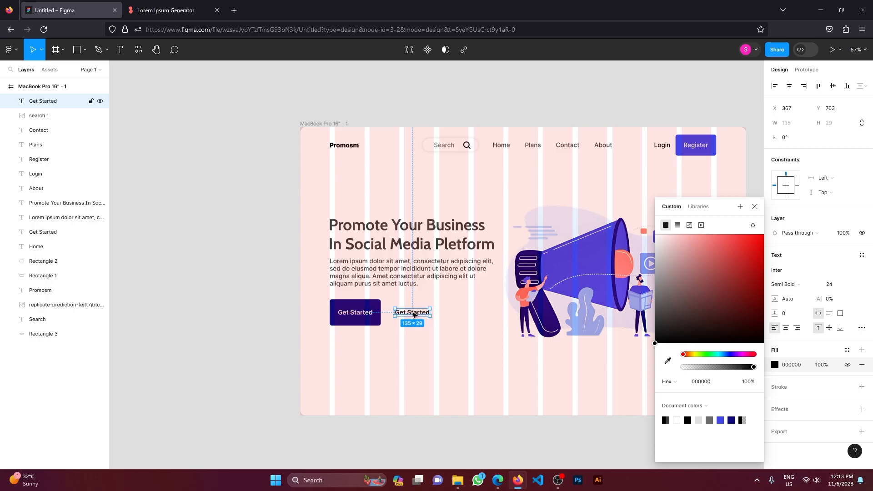
# Step: Duplicate the Get Started rectangle behind the copied text, with 0% fill opacity and a 1 px black stroke
pyautogui.moveTo(376, 322); pyautogui.dragTo(415, 323)
pyautogui.click(416, 312)
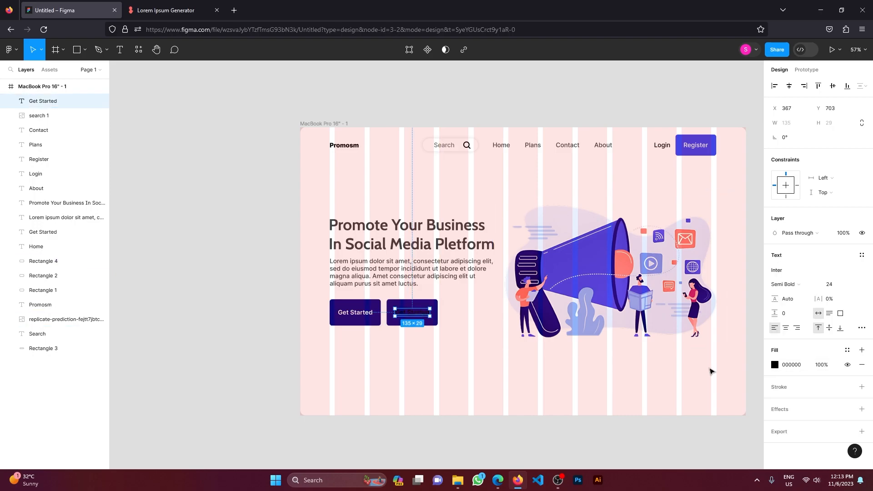
pyautogui.click(436, 322)
pyautogui.click(783, 293)
pyautogui.click(775, 269)
pyautogui.moveTo(752, 367); pyautogui.dragTo(665, 366)
pyautogui.click(756, 206)
# Step: Align both buttons on their vertical centres and centre the second button's text horizontally in its outline
pyautogui.click(430, 342)
pyautogui.moveTo(458, 348); pyautogui.dragTo(333, 297)
pyautogui.click(835, 88)
pyautogui.click(405, 369)
pyautogui.moveTo(418, 361); pyautogui.dragTo(414, 313)
pyautogui.click(790, 88)
pyautogui.click(425, 359)
# Step: Change the second button's text to "Demo" and place an enlarged copy reading "50% Off" below the Get Started button
pyautogui.doubleClick(398, 317)
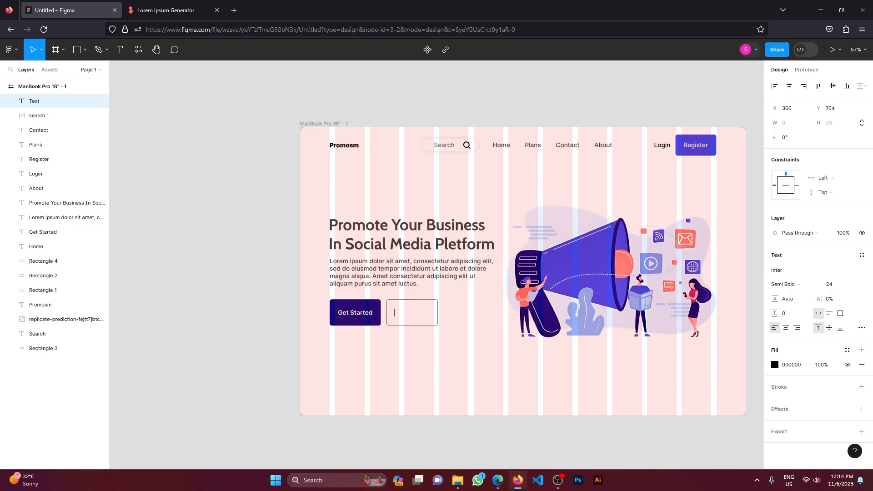
pyautogui.write('Demo')
pyautogui.scroll(1, 503, 394)
pyautogui.moveTo(413, 321); pyautogui.dragTo(345, 381)
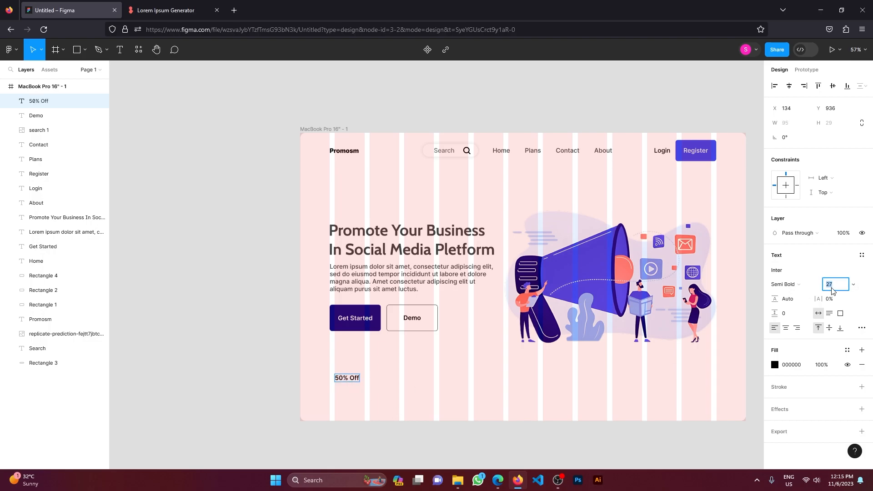
pyautogui.press('Escape')
# Step: Frame the 50% Off text with an outlined rectangle about 289 × 224 and move the text near its upper edge
pyautogui.moveTo(359, 383)
pyautogui.mouseDown()
pyautogui.moveTo(355, 375)
pyautogui.moveTo(403, 402)
pyautogui.mouseUp()
pyautogui.press('r')
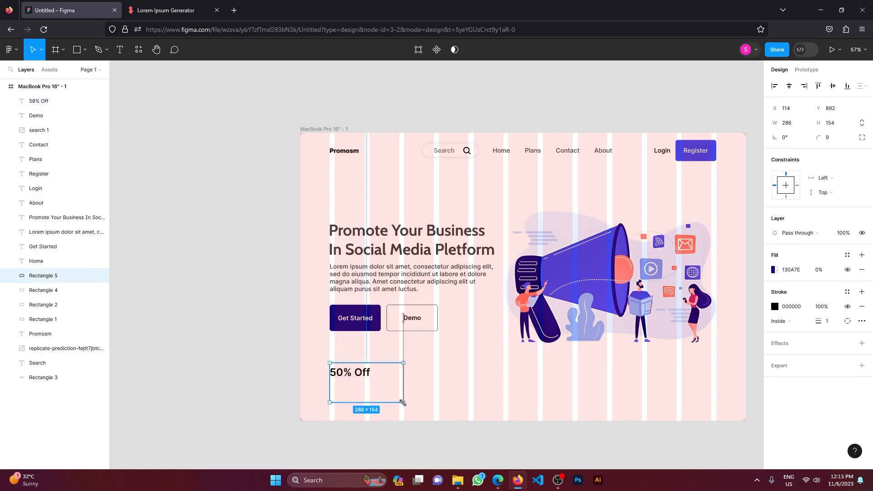
pyautogui.moveTo(370, 363); pyautogui.dragTo(372, 345)
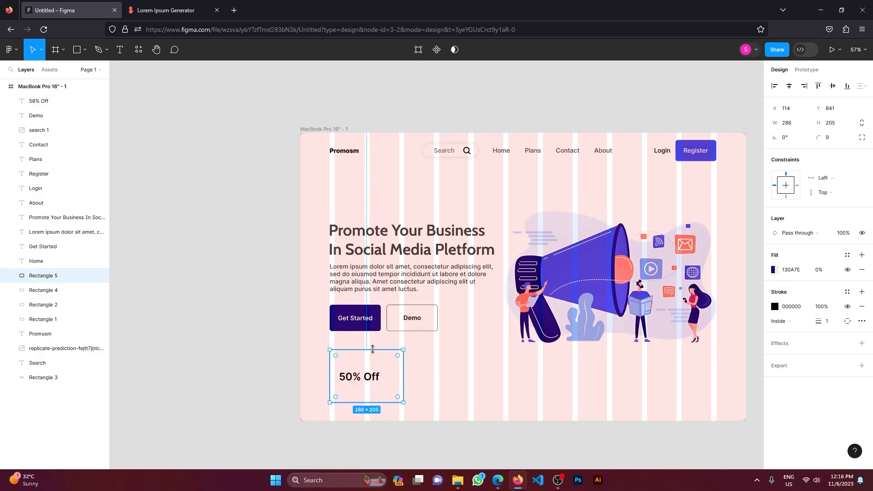
pyautogui.moveTo(355, 382); pyautogui.dragTo(350, 364)
# Step: Add the text "On Facebook Ads" below 50% Off inside the card
pyautogui.press('t')
pyautogui.click(335, 377)
pyautogui.write('On Facebook ads')
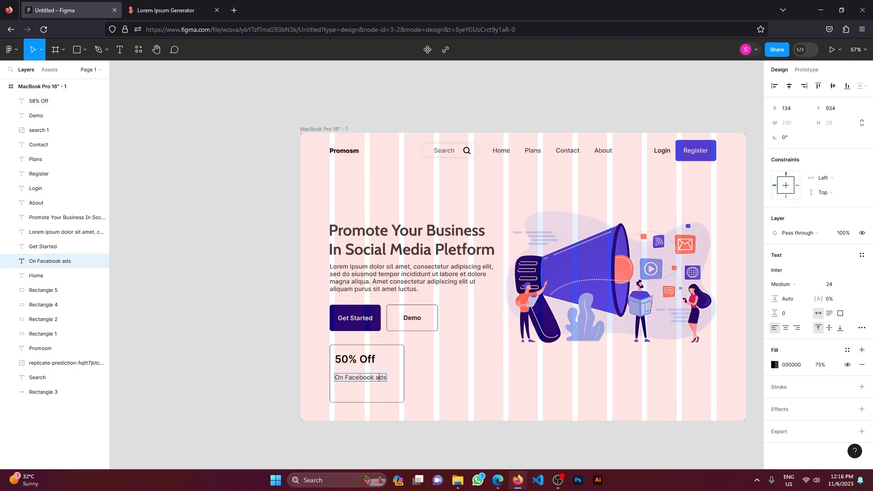
# Step: Place a copy of the Demo button below On Facebook Ads and change its text to "Click Here"
pyautogui.moveTo(442, 334); pyautogui.dragTo(347, 387)
pyautogui.doubleClick(360, 399)
pyautogui.scroll(4, 359, 398)
pyautogui.click(402, 455)
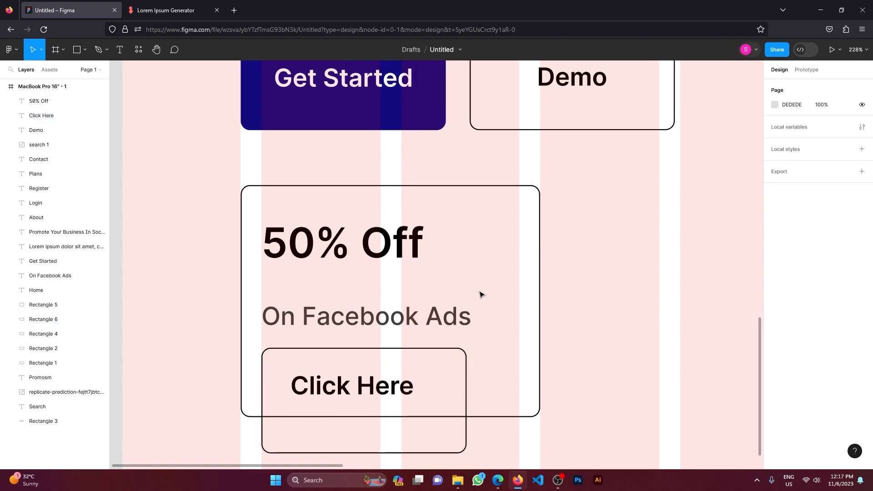
# Step: Set the Click Here text size to 16 and shorten its outline to fit inside the card
pyautogui.click(381, 386)
pyautogui.click(839, 287)
pyautogui.write('16')
pyautogui.press('Return')
pyautogui.moveTo(352, 422); pyautogui.dragTo(351, 395)
# Step: Draw a horizontal arrow 41 long after the Click Here text, change its start point style and move it to X 261
pyautogui.moveTo(342, 385); pyautogui.dragTo(427, 372)
pyautogui.click(85, 50)
pyautogui.click(88, 92)
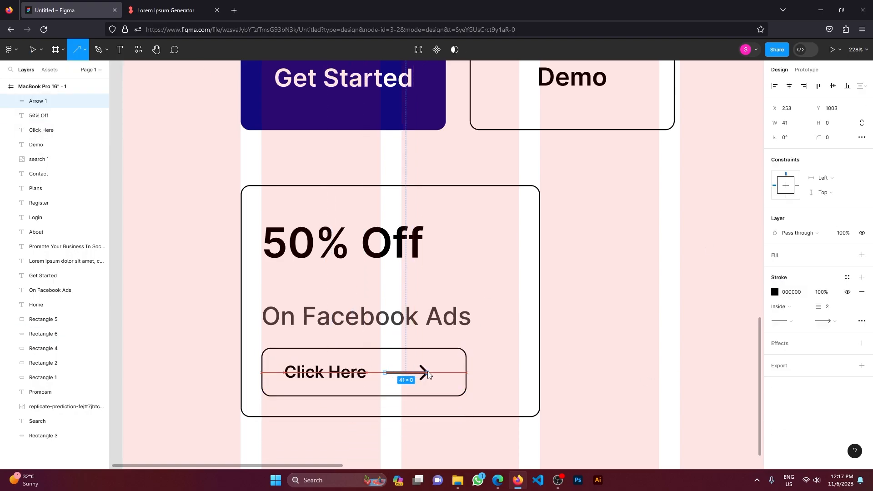
pyautogui.click(786, 326)
pyautogui.click(791, 400)
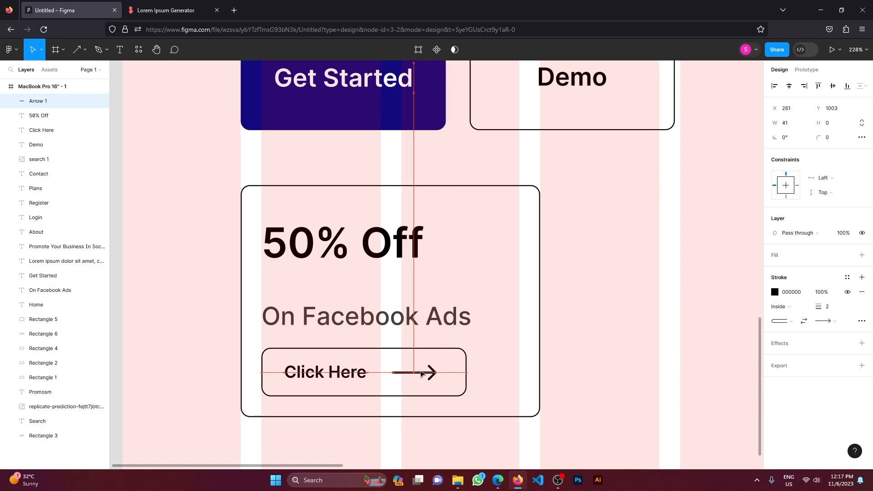
# Step: Set the 50% Off card rectangle's corner radius to 14
pyautogui.scroll(-7, 609, 309)
pyautogui.click(580, 319)
pyautogui.moveTo(818, 137); pyautogui.dragTo(868, 135)
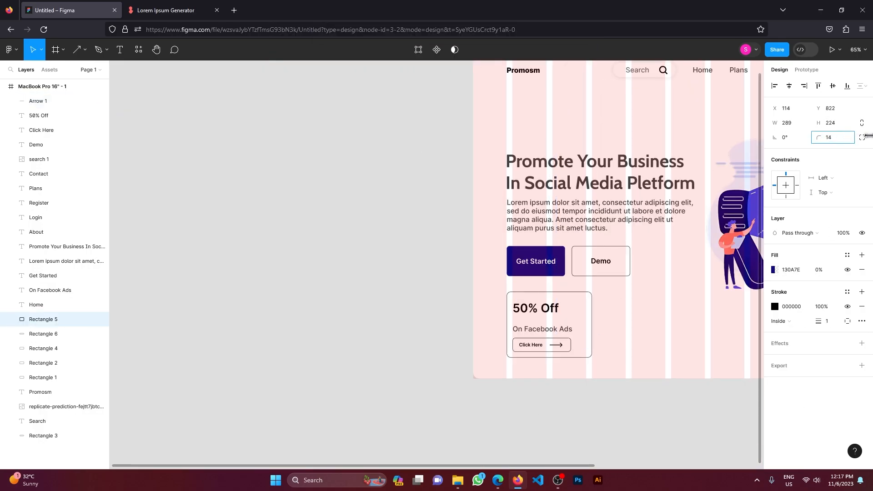
pyautogui.click(560, 376)
# Step: Group the Click Here text, its arrow and its outline
pyautogui.scroll(3, 560, 375)
pyautogui.click(537, 335)
pyautogui.keyDown('shift'); pyautogui.click(549, 323); pyautogui.keyUp('shift')
pyautogui.keyDown('shift'); pyautogui.click(512, 324); pyautogui.keyUp('shift')
pyautogui.rightClick(509, 324)
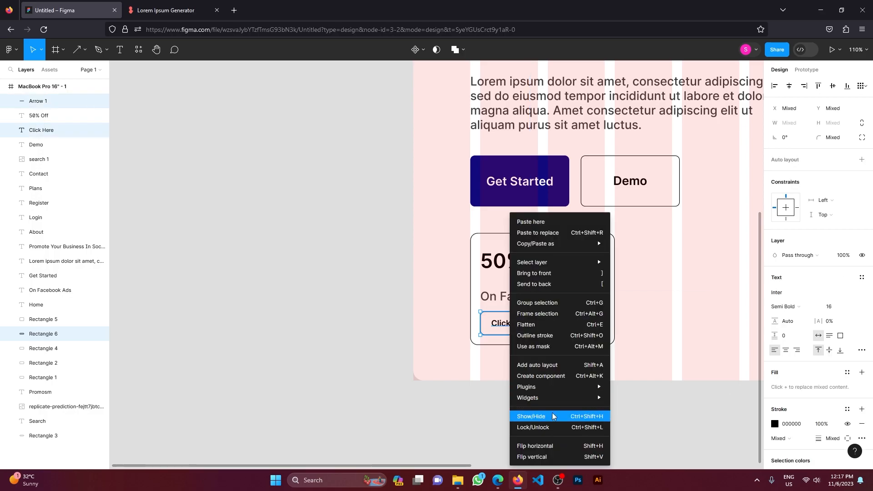
pyautogui.click(553, 304)
pyautogui.click(546, 363)
# Step: Distribute 50% Off, On Facebook Ads and the Click Here group with equal vertical spacing
pyautogui.click(525, 324)
pyautogui.keyDown('shift'); pyautogui.click(519, 298); pyautogui.keyUp('shift')
pyautogui.keyDown('shift'); pyautogui.click(517, 264); pyautogui.keyUp('shift')
pyautogui.click(864, 87)
pyautogui.click(841, 115)
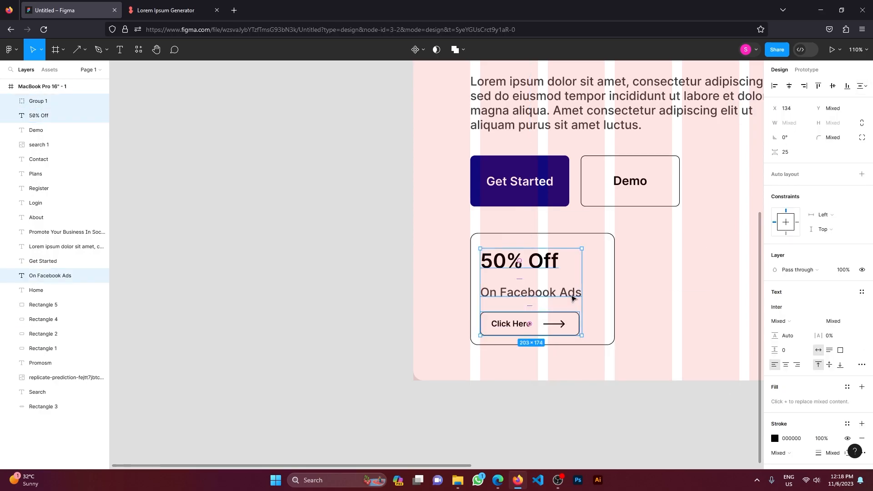
pyautogui.moveTo(572, 298); pyautogui.dragTo(573, 298)
pyautogui.click(569, 357)
# Step: Duplicate the 50% Off card beside the original and change the copy's description to "On Instagram Ads"
pyautogui.scroll(-3, 568, 354)
pyautogui.moveTo(569, 355); pyautogui.dragTo(374, 382)
pyautogui.moveTo(436, 387); pyautogui.dragTo(357, 337)
pyautogui.keyDown('alt'); pyautogui.moveTo(358, 339); pyautogui.dragTo(467, 339); pyautogui.keyUp('alt')
pyautogui.doubleClick(451, 355)
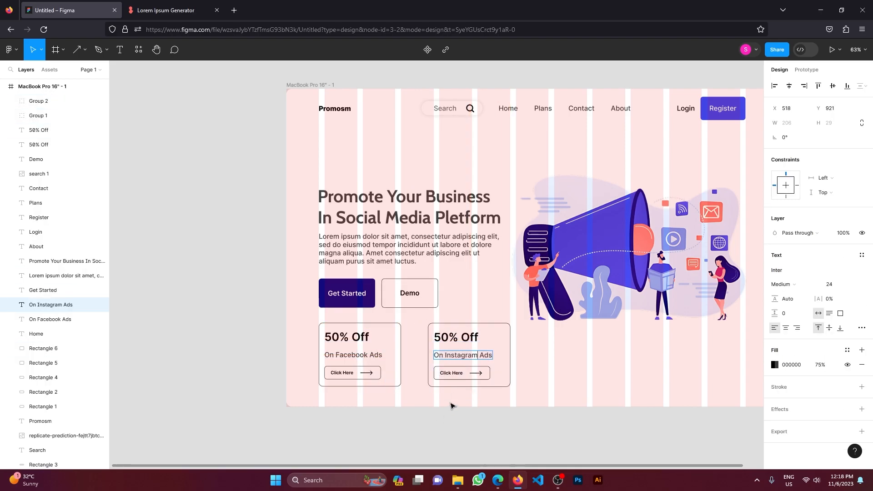
# Step: Move the headline, paragraph and buttons upward and open more space between headline and paragraph
pyautogui.scroll(-1, 409, 318)
pyautogui.moveTo(299, 170); pyautogui.dragTo(355, 256)
pyautogui.hotkey('shift', 'Up')
pyautogui.hotkey('shift', 'Up')
pyautogui.hotkey('shift', 'Up')
pyautogui.hotkey('shift', 'Up')
pyautogui.hotkey('shift', 'Up')
pyautogui.hotkey('shift', 'Up')
pyautogui.hotkey('shift', 'Up')
pyautogui.hotkey('shift', 'Up')
pyautogui.hotkey('shift', 'Up')
pyautogui.hotkey('shift', 'Up')
pyautogui.moveTo(356, 259); pyautogui.dragTo(356, 276)
pyautogui.moveTo(374, 220); pyautogui.dragTo(374, 234)
pyautogui.moveTo(269, 182); pyautogui.dragTo(391, 282)
pyautogui.click(859, 90)
pyautogui.hotkey('ctrl', 'z')
# Step: Group the Get Started and Demo buttons
pyautogui.moveTo(311, 303); pyautogui.dragTo(412, 275)
pyautogui.rightClick(342, 280)
pyautogui.click(370, 313)
pyautogui.click(326, 304)
# Step: Distribute the headline, paragraph and button group with equal vertical spacing
pyautogui.moveTo(326, 303); pyautogui.dragTo(409, 175)
pyautogui.click(865, 86)
pyautogui.click(810, 126)
pyautogui.click(297, 304)
pyautogui.hscroll(3, 298, 296)
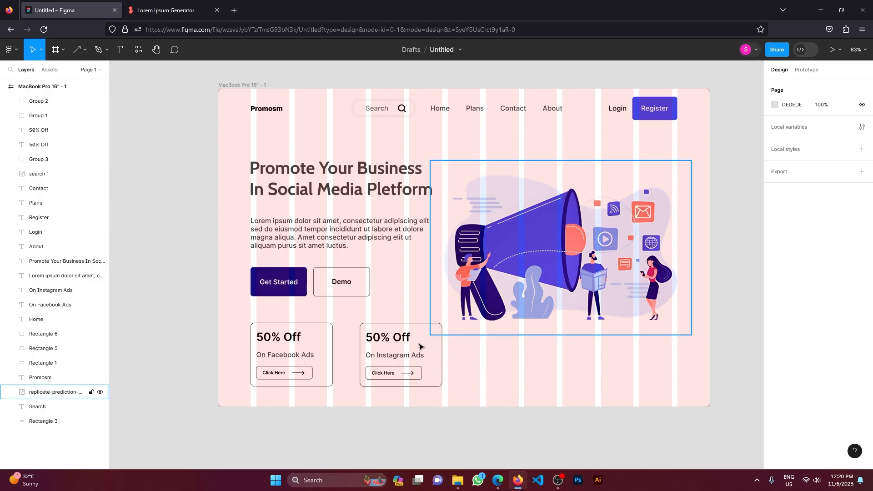
# Step: Nudge the Instagram offer card left until its right edge lines up with the headline's right edge
pyautogui.moveTo(465, 393); pyautogui.dragTo(389, 323)
pyautogui.hotkey('shift', 'Left')
pyautogui.hotkey('shift', 'Left')
pyautogui.hotkey('shift', 'Left')
# Step: Group the Facebook and Instagram offer cards together
pyautogui.moveTo(449, 398); pyautogui.dragTo(255, 346)
pyautogui.moveTo(226, 331); pyautogui.dragTo(436, 398)
pyautogui.rightClick(399, 359)
pyautogui.click(412, 292)
# Step: Distribute the headline, paragraph, button group and offer-card group with equal vertical spacing
pyautogui.moveTo(263, 398); pyautogui.dragTo(318, 186)
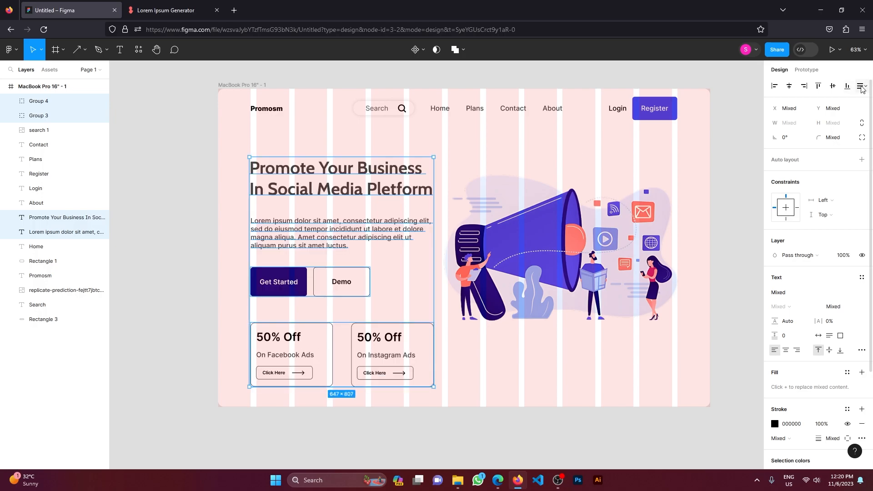
pyautogui.click(863, 87)
pyautogui.click(814, 115)
pyautogui.click(239, 314)
# Step: Import the Facebook and Instagram icons, scale each to 63 × 63, and place them side by side below the illustration's right end
pyautogui.click(458, 480)
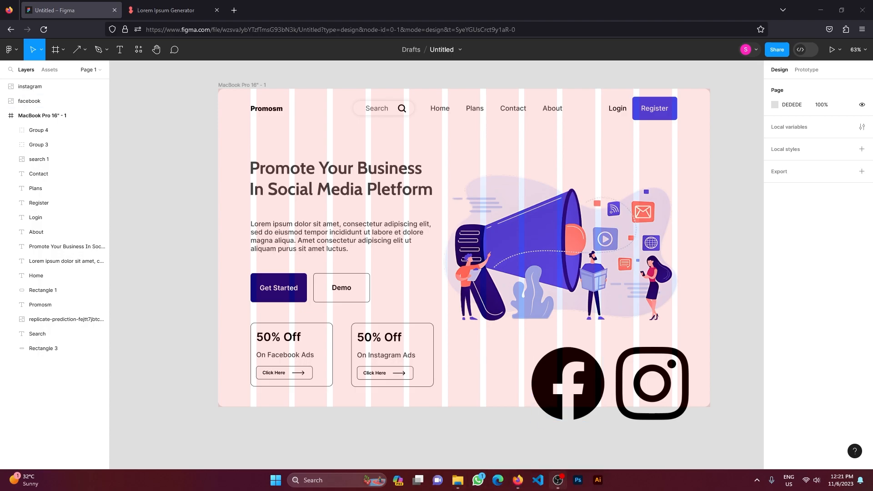
pyautogui.click(651, 390)
pyautogui.click(585, 394)
pyautogui.moveTo(585, 394); pyautogui.dragTo(560, 393)
pyautogui.keyDown('shift'); pyautogui.click(650, 389); pyautogui.keyUp('shift')
pyautogui.keyDown('shift'); pyautogui.click(554, 389); pyautogui.keyUp('shift')
pyautogui.keyDown('shift'); pyautogui.click(555, 389); pyautogui.keyUp('shift')
pyautogui.moveTo(690, 420); pyautogui.dragTo(665, 365)
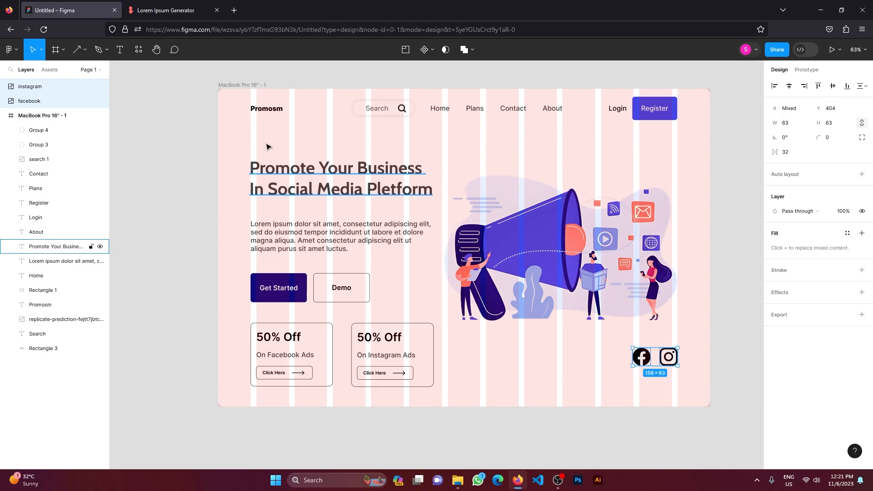
# Step: Change the MacBook Pro frame's fill to a linear gradient running from its upper-left corner to its lower-right corner
pyautogui.click(255, 85)
pyautogui.click(774, 299)
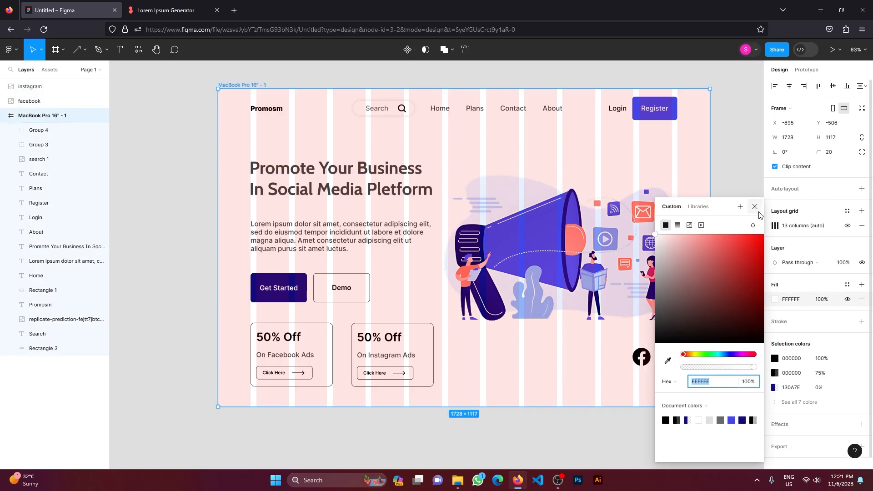
pyautogui.click(677, 226)
pyautogui.moveTo(464, 89); pyautogui.dragTo(218, 89)
pyautogui.moveTo(702, 154); pyautogui.dragTo(116, 160)
pyautogui.moveTo(464, 406); pyautogui.dragTo(711, 408)
# Step: Colour the gradient's start stop with the document's bright blue and its end stop with 130A7E at 0% opacity
pyautogui.click(91, 161)
pyautogui.click(156, 419)
pyautogui.click(166, 213)
pyautogui.moveTo(97, 367); pyautogui.dragTo(219, 374)
pyautogui.click(166, 420)
pyautogui.moveTo(167, 367); pyautogui.dragTo(94, 369)
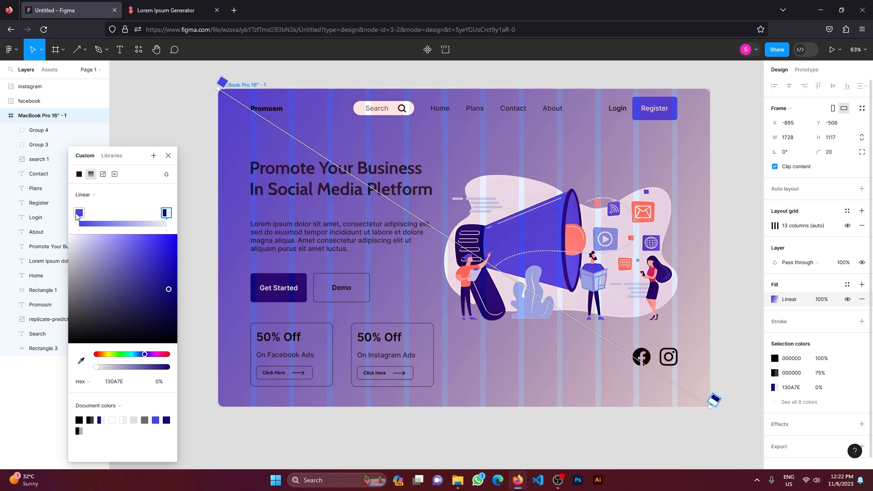
# Step: Lighten the gradient's start stop to a pale blue, set the end stop to FFFFFF at 100%, and shift the start stop inward
pyautogui.click(78, 214)
pyautogui.click(121, 235)
pyautogui.click(166, 214)
pyautogui.click(111, 420)
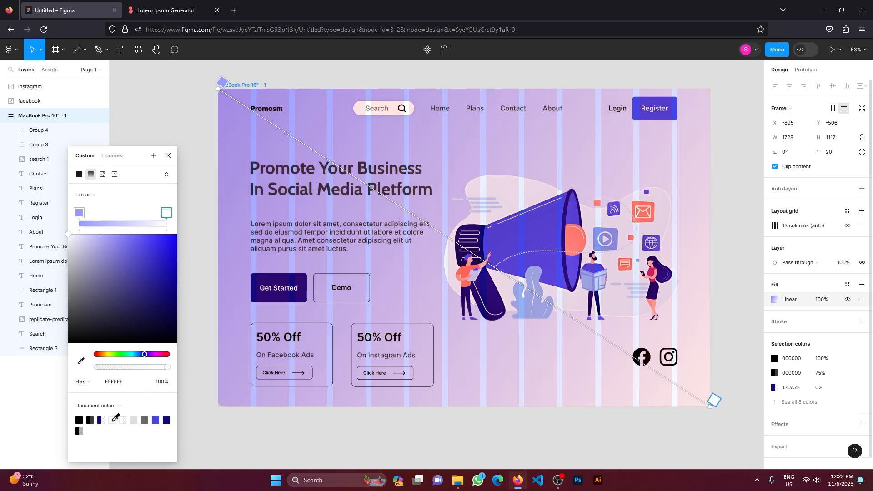
pyautogui.moveTo(162, 214); pyautogui.dragTo(169, 214)
pyautogui.moveTo(79, 213); pyautogui.dragTo(103, 214)
pyautogui.press('Escape')
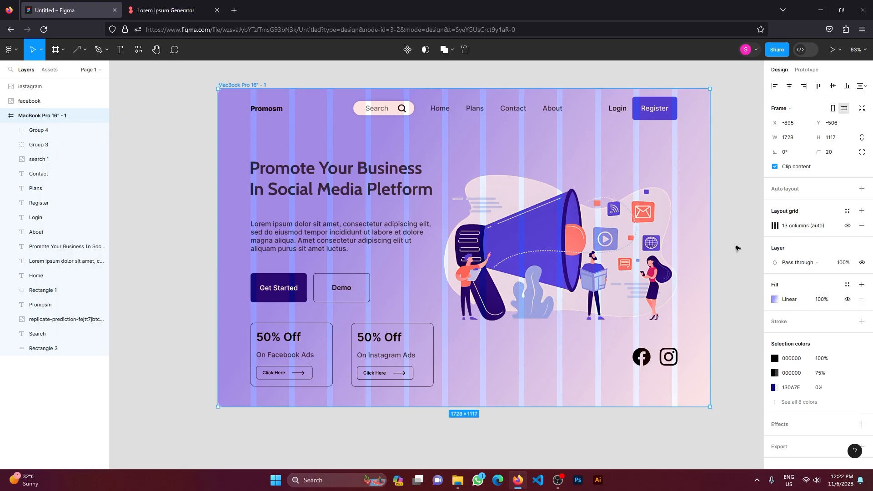
# Step: Draw a long rectangle about 269 × 2077, rotated about 41° diagonally across the frame, and send it behind the other layers
pyautogui.click(84, 49)
pyautogui.click(84, 70)
pyautogui.moveTo(218, 94); pyautogui.dragTo(295, 236)
pyautogui.moveTo(293, 114); pyautogui.dragTo(560, 480)
pyautogui.scroll(3, 512, 361)
pyautogui.press('[')
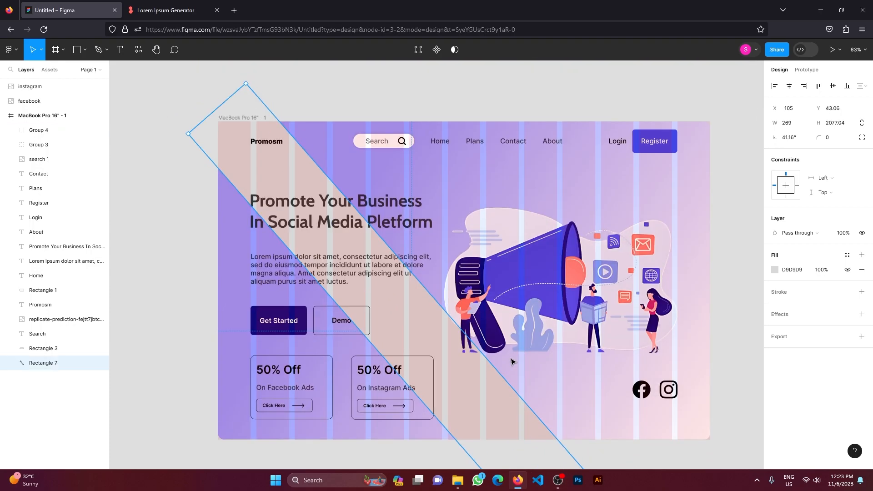
# Step: Remove the column layout grid from the MacBook Pro frame
pyautogui.click(250, 118)
pyautogui.click(859, 227)
pyautogui.moveTo(484, 410); pyautogui.dragTo(426, 429)
pyautogui.moveTo(447, 399); pyautogui.dragTo(433, 411)
pyautogui.moveTo(350, 326); pyautogui.dragTo(360, 274)
pyautogui.hotkey('ctrl', 'z')
pyautogui.hotkey('ctrl', 'z')
pyautogui.hotkey('ctrl', 'z')
pyautogui.hotkey('ctrl', 'z')
pyautogui.hotkey('ctrl', 'z')
# Step: Add an effect to the diagonal rectangle and set its fill opacity to 50%
pyautogui.click(477, 377)
pyautogui.click(862, 292)
pyautogui.click(862, 342)
pyautogui.click(862, 307)
pyautogui.click(775, 329)
pyautogui.click(822, 270)
pyautogui.write('50')
pyautogui.press('Return')
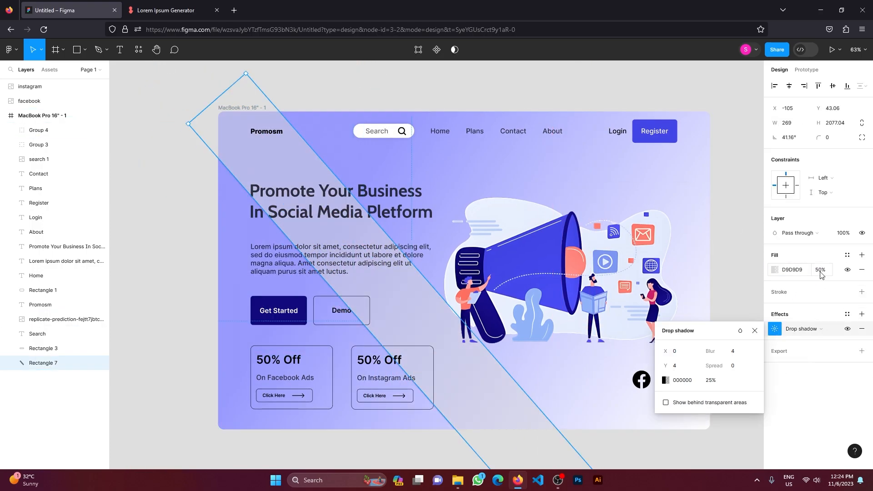
# Step: Switch the rectangle's effect to a layer blur of 61 and raise its fill opacity to 96%
pyautogui.click(803, 329)
pyautogui.click(808, 339)
pyautogui.click(800, 329)
pyautogui.click(774, 329)
pyautogui.moveTo(666, 351); pyautogui.dragTo(392, 335)
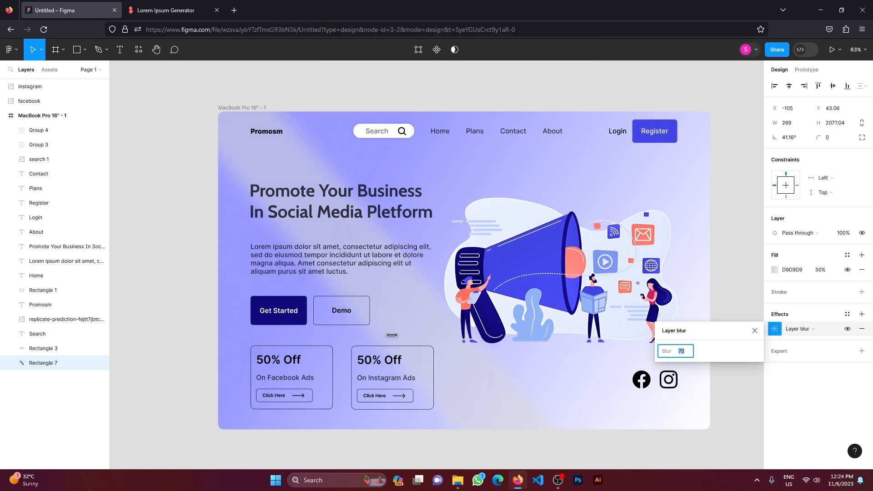
pyautogui.write('86')
pyautogui.press('Return')
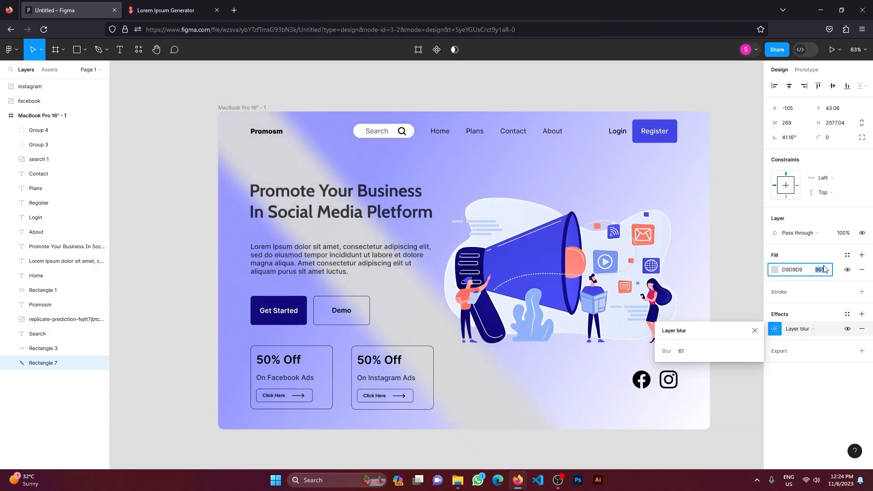
# Step: Set the blurred rectangle's fill to white FFFFFF and narrow it to about 187 wide
pyautogui.click(775, 270)
pyautogui.click(655, 238)
pyautogui.moveTo(507, 372); pyautogui.dragTo(485, 382)
pyautogui.click(755, 206)
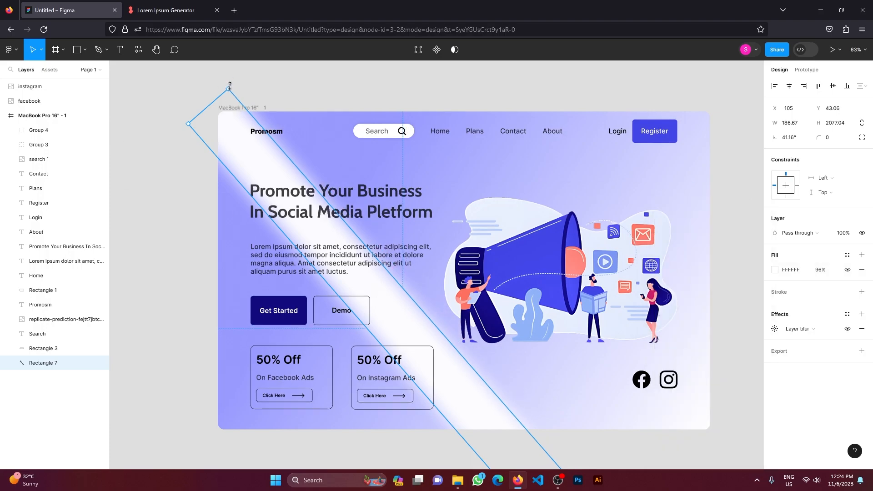
# Step: Rotate the white blurred stripe to slant the opposite way and position it from the Login and Register area to the frame's lower middle
pyautogui.moveTo(228, 85); pyautogui.dragTo(576, 180)
pyautogui.moveTo(518, 237); pyautogui.dragTo(599, 201)
pyautogui.click(475, 376)
pyautogui.click(426, 337)
pyautogui.moveTo(417, 321); pyautogui.dragTo(481, 351)
pyautogui.moveTo(746, 103); pyautogui.dragTo(646, 129)
pyautogui.click(732, 135)
pyautogui.scroll(-2, 732, 135)
pyautogui.hscroll(2, 326, 331)
pyautogui.click(418, 305)
pyautogui.moveTo(432, 304); pyautogui.dragTo(440, 310)
pyautogui.click(714, 268)
# Step: Draw an 18 × 18 triangle pointing downward beneath the Plans navigation link
pyautogui.scroll(1, 705, 271)
pyautogui.scroll(2, 296, 275)
pyautogui.hscroll(-2, 224, 275)
pyautogui.hscroll(2, 223, 276)
pyautogui.scroll(10, 496, 147)
pyautogui.click(85, 50)
pyautogui.click(91, 113)
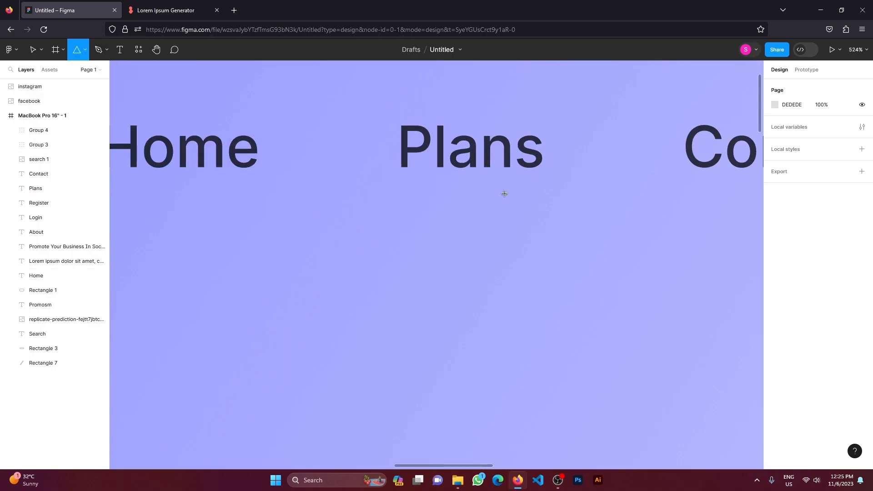
pyautogui.moveTo(454, 184); pyautogui.dragTo(460, 191)
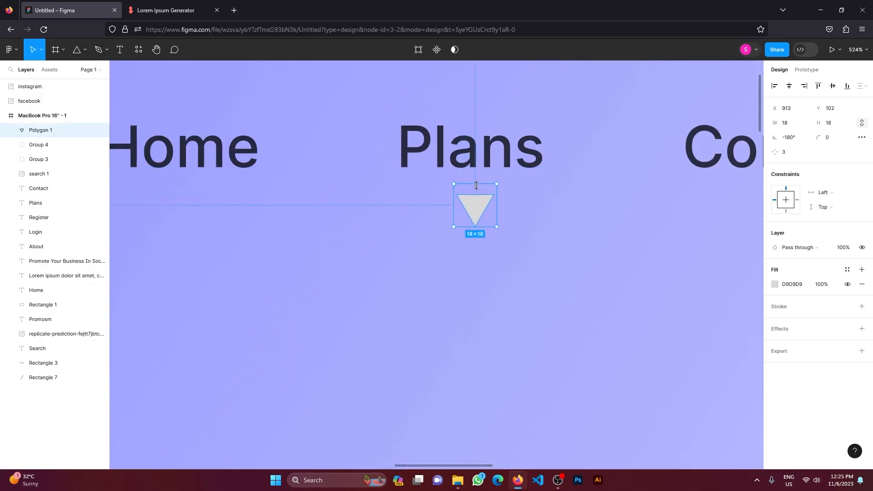
# Step: Fill the triangle with the navigation text's dark colour, 2A2B40, sampled from the Plans link
pyautogui.click(774, 284)
pyautogui.click(665, 420)
pyautogui.click(667, 360)
pyautogui.click(487, 155)
pyautogui.click(602, 252)
pyautogui.click(603, 252)
# Step: Flatten the triangle to 18 × 8 and centre it just below the Plans link at X 912, Y 91
pyautogui.scroll(-10, 603, 252)
pyautogui.hscroll(2, 603, 252)
pyautogui.scroll(7, 511, 227)
pyautogui.click(511, 226)
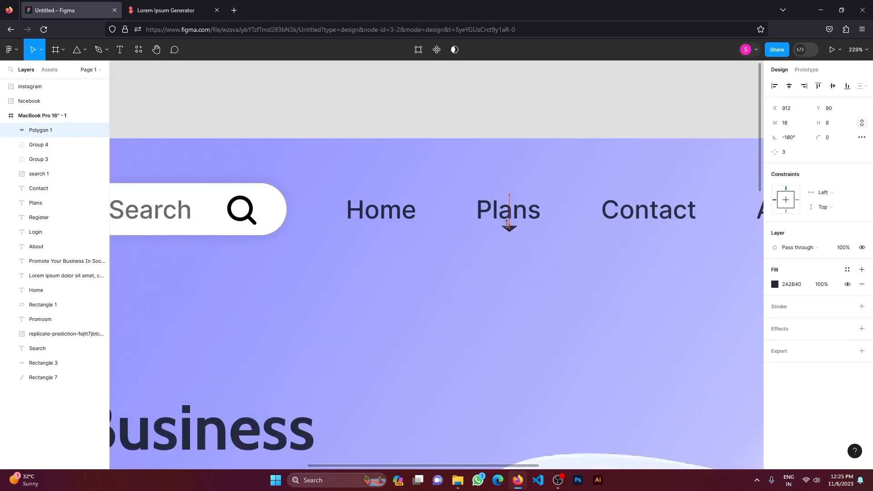
pyautogui.scroll(4, 513, 232)
pyautogui.scroll(-8, 527, 234)
pyautogui.click(537, 268)
pyautogui.click(531, 216)
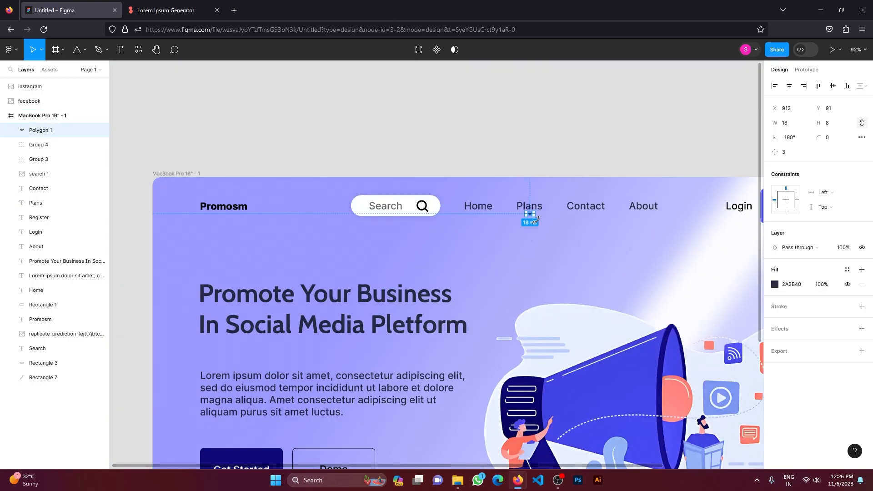
pyautogui.click(541, 236)
pyautogui.scroll(-4, 546, 246)
pyautogui.hscroll(1, 640, 370)
pyautogui.hscroll(2, 414, 385)
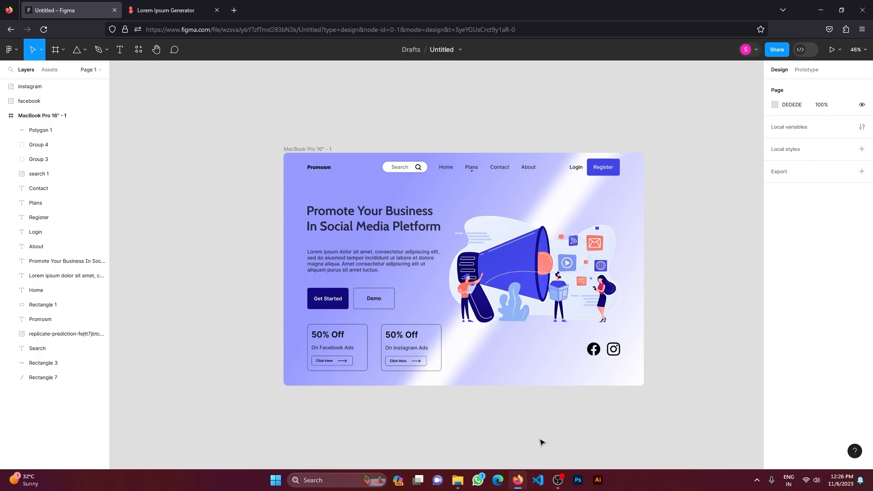